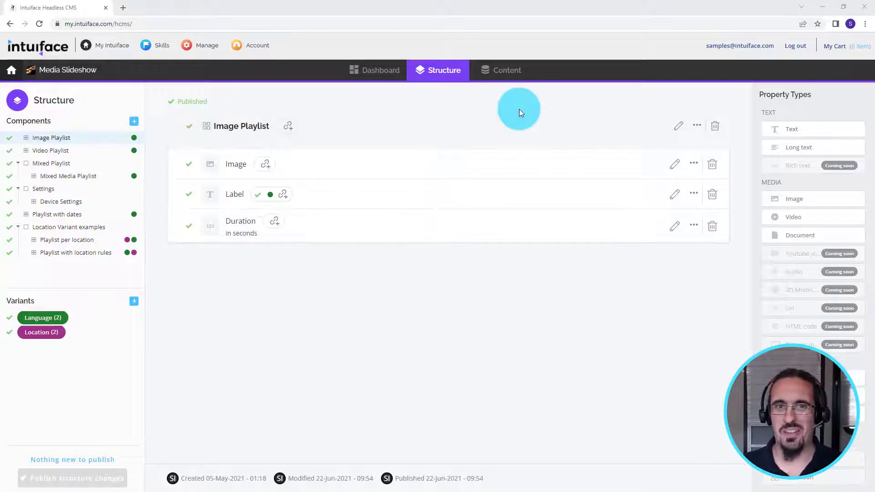
# Step: Open the CMS content view to review the Image Playlist items
pyautogui.click(495, 74)
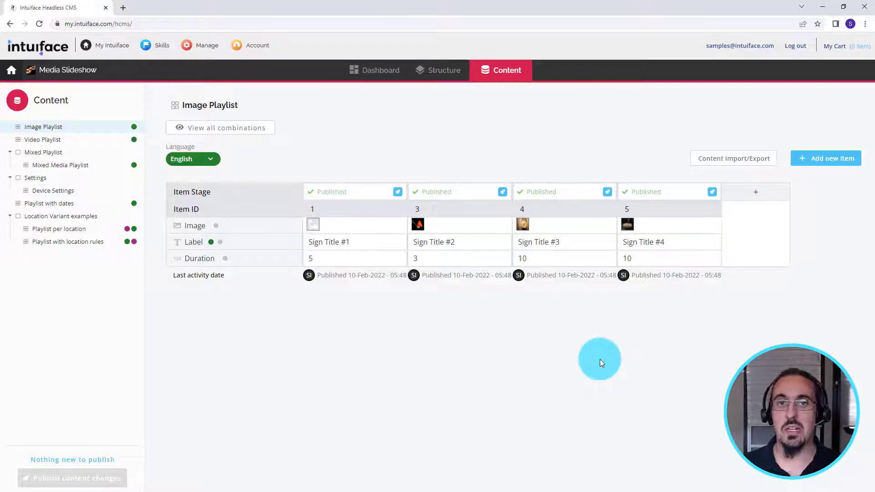
# Step: Switch to Composer and set the Image Playlist collection's autoscroll item display duration to 10
pyautogui.hotkey('alt', 'Tab')
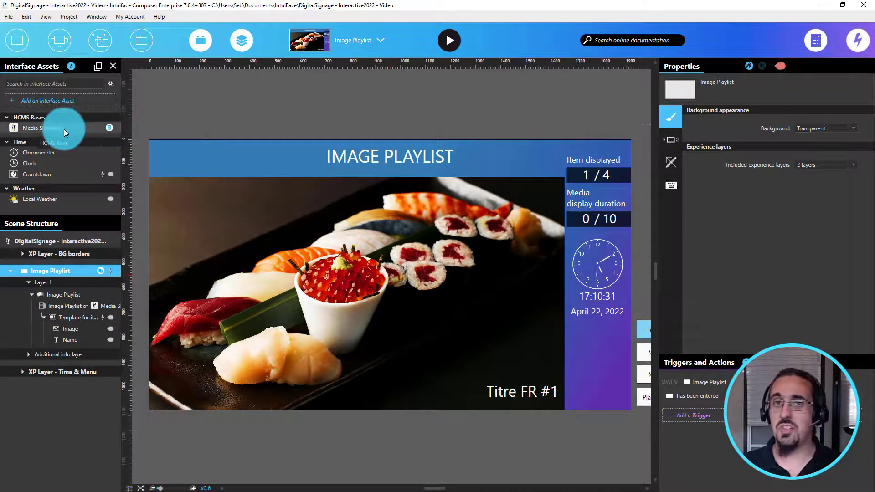
pyautogui.moveTo(62, 133); pyautogui.dragTo(66, 296)
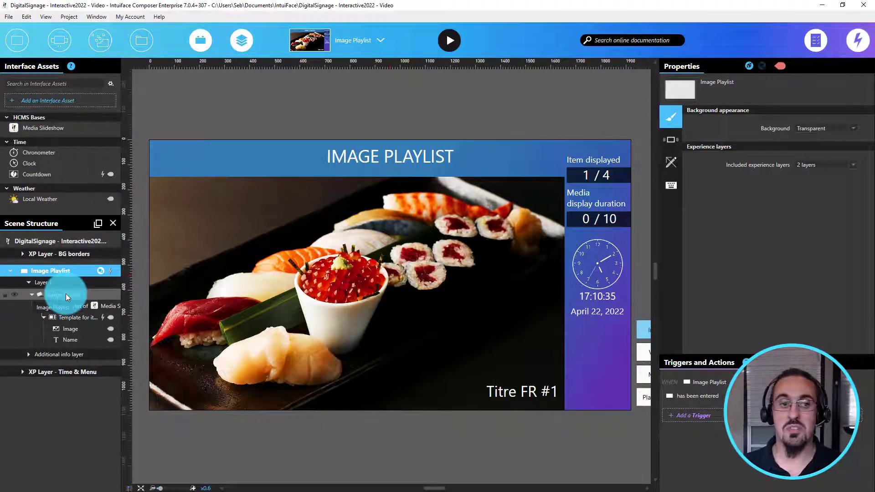
pyautogui.click(66, 294)
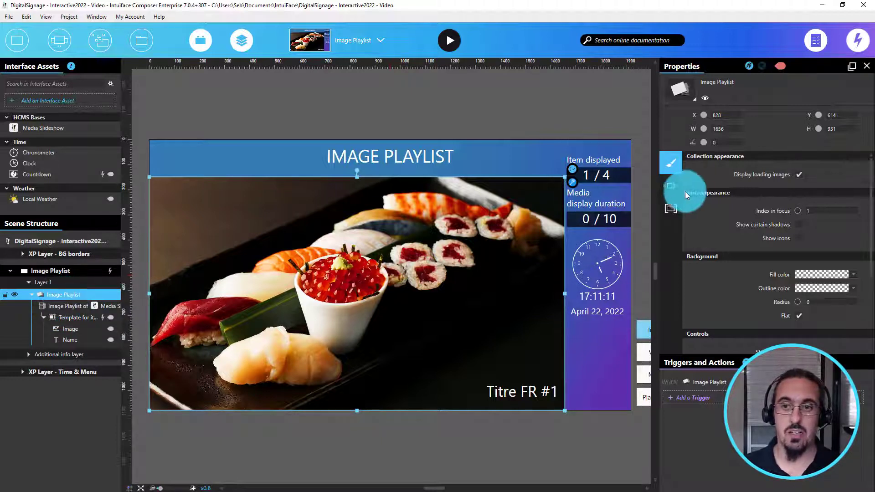
pyautogui.click(672, 188)
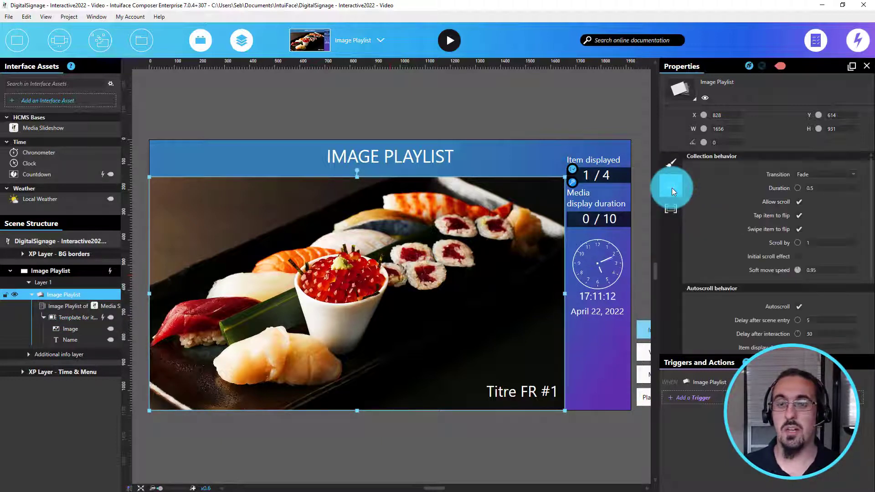
pyautogui.scroll(-2, 774, 269)
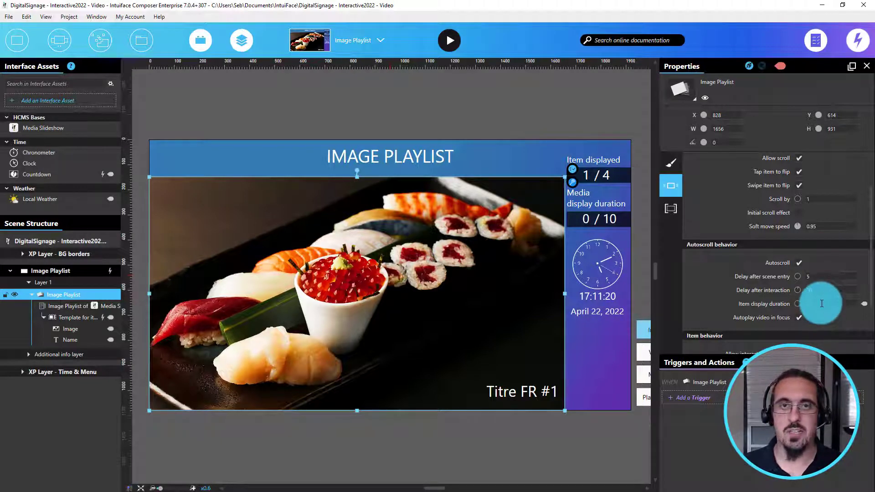
pyautogui.moveTo(820, 304); pyautogui.dragTo(804, 304)
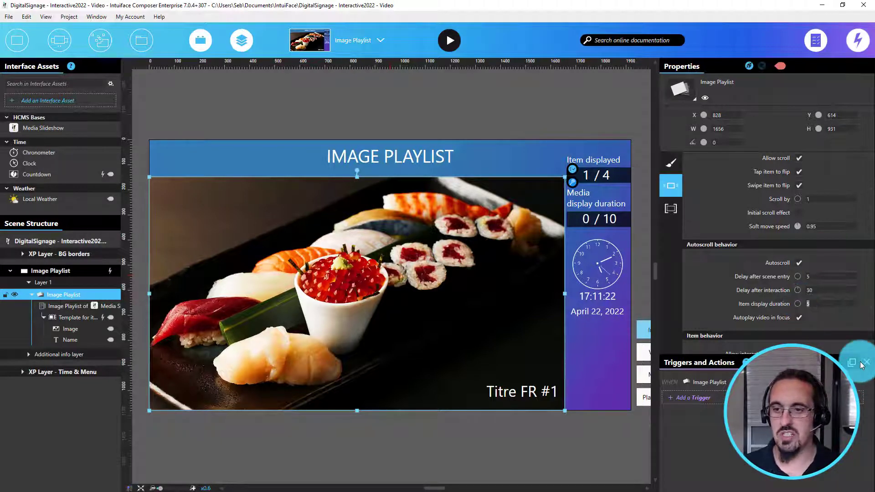
pyautogui.write('10')
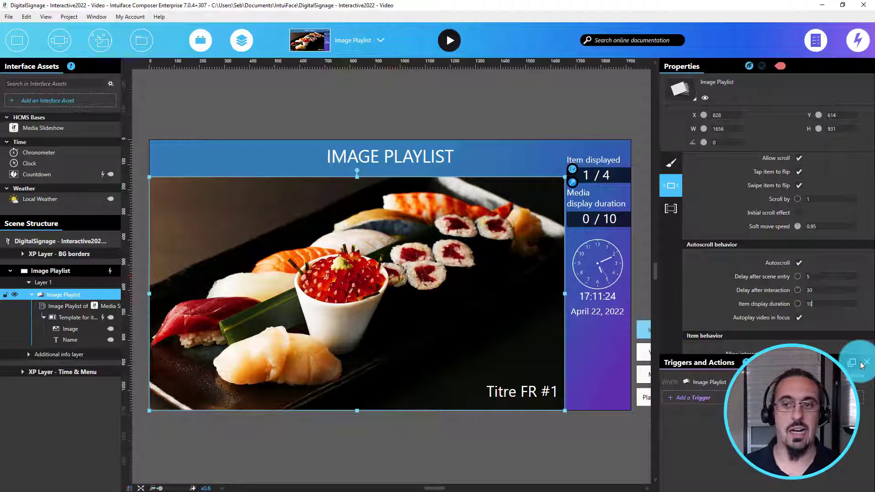
pyautogui.moveTo(767, 304)
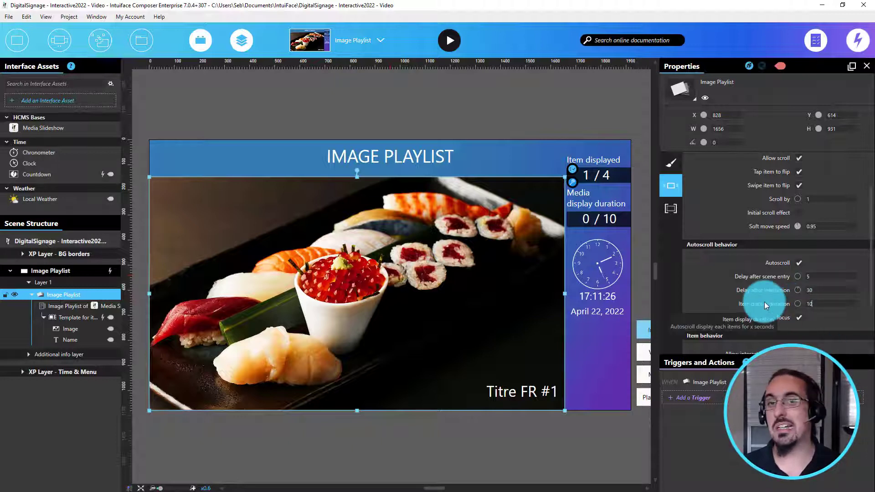
# Step: Review the item template's display duration binding to the Media Slideshow feed's Duration field
pyautogui.click(86, 318)
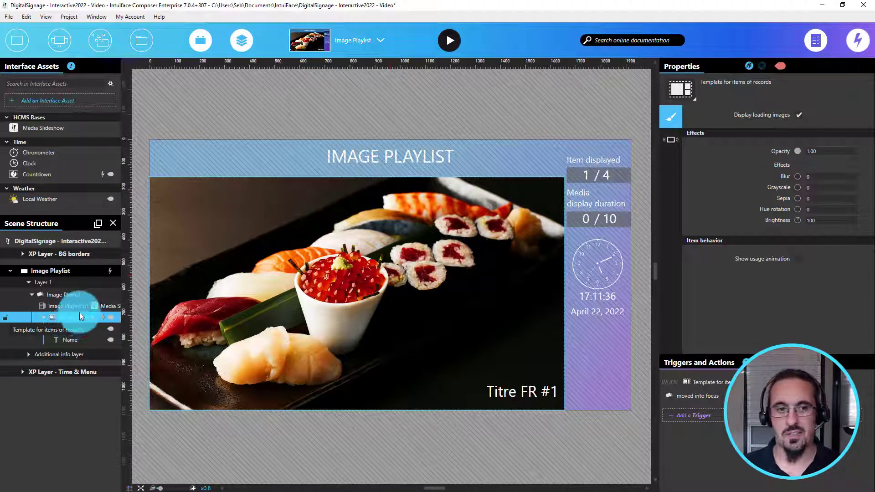
pyautogui.click(671, 137)
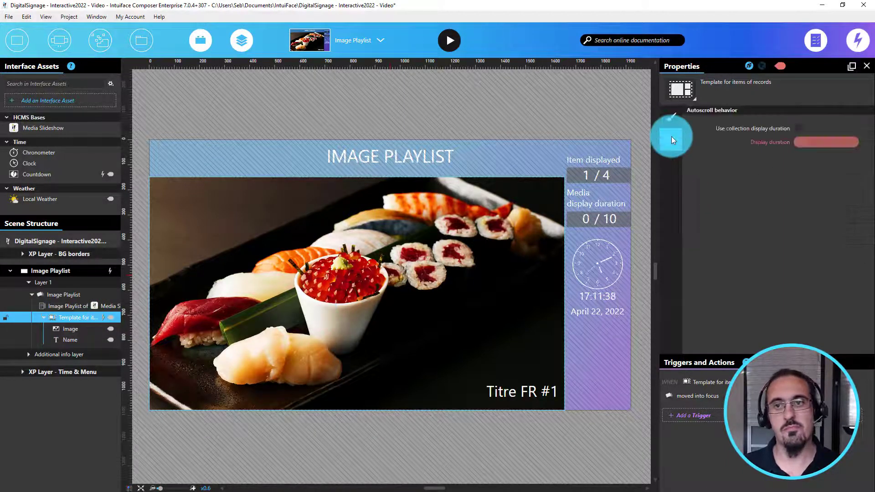
pyautogui.click(789, 130)
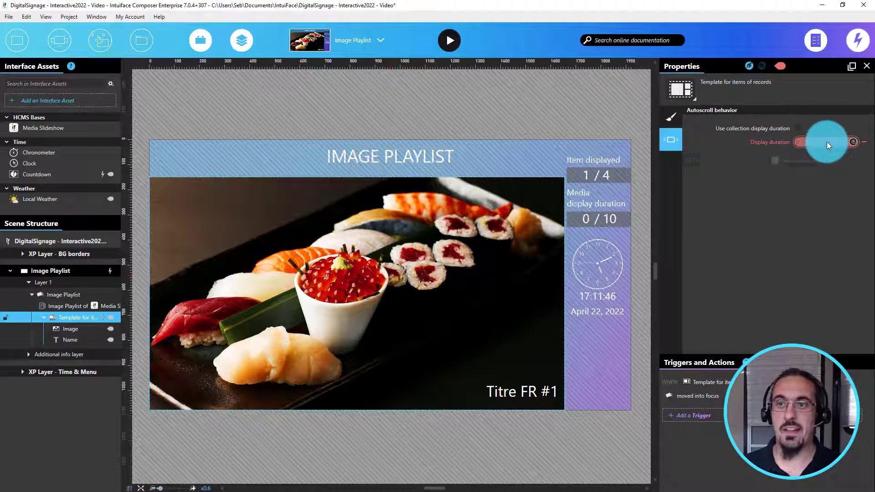
pyautogui.click(827, 141)
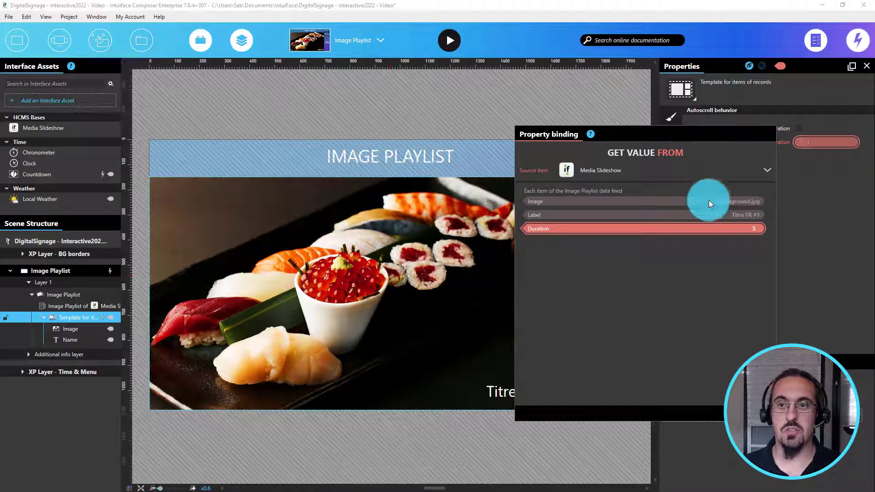
pyautogui.click(744, 228)
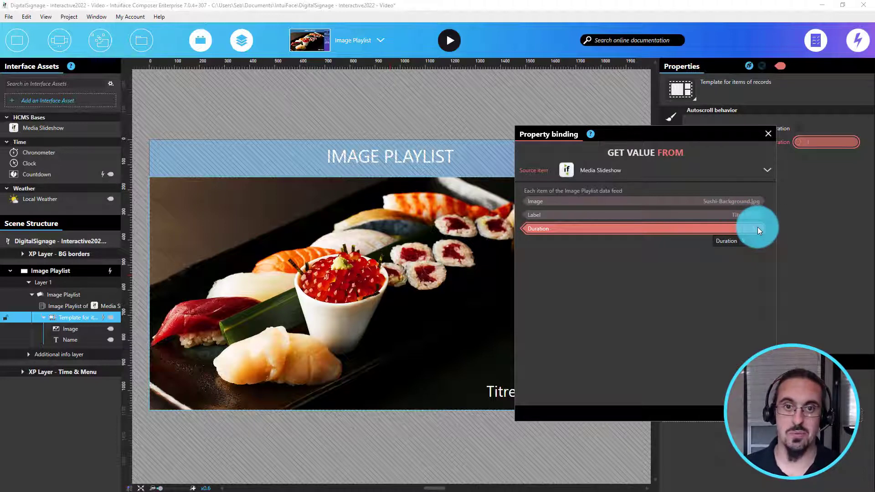
pyautogui.click(767, 135)
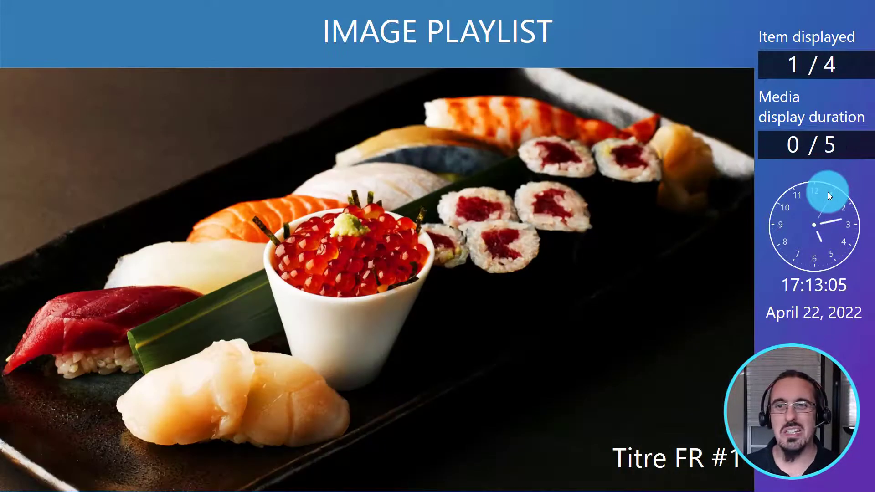
# Step: Switch to the CMS and browse the Video Playlist and Mixed Media Playlist content
pyautogui.hotkey('alt', 'Tab')
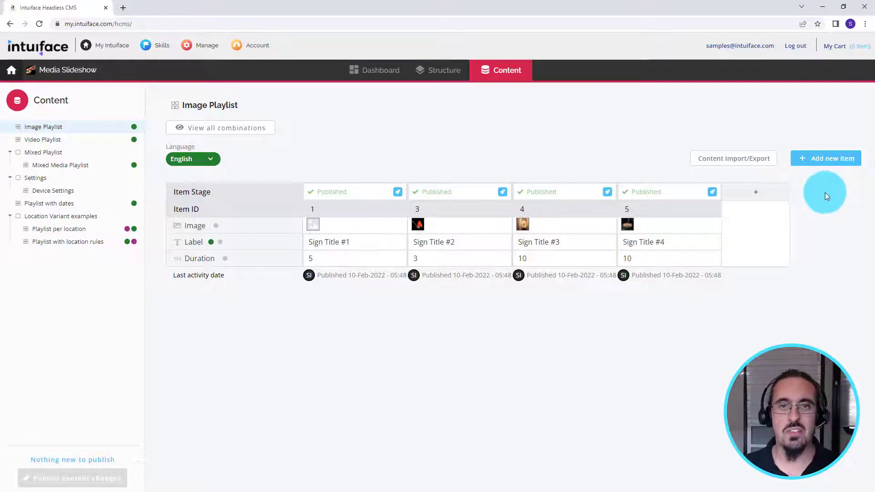
pyautogui.click(48, 141)
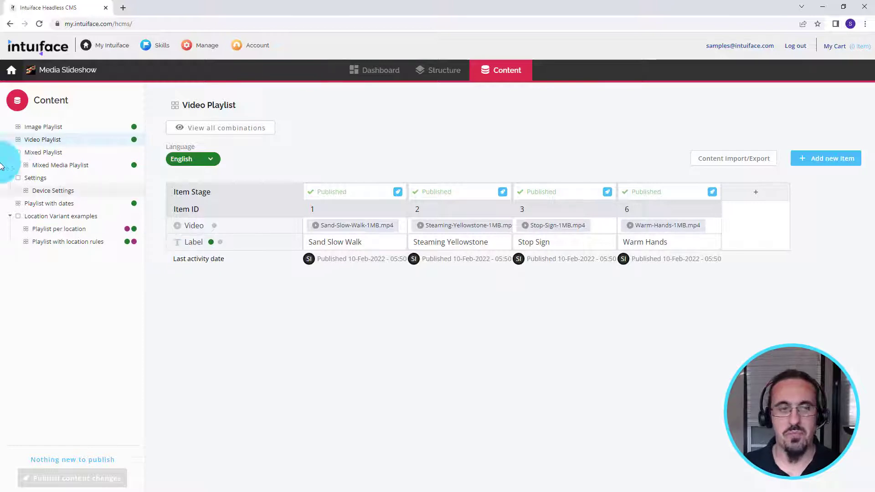
pyautogui.click(53, 165)
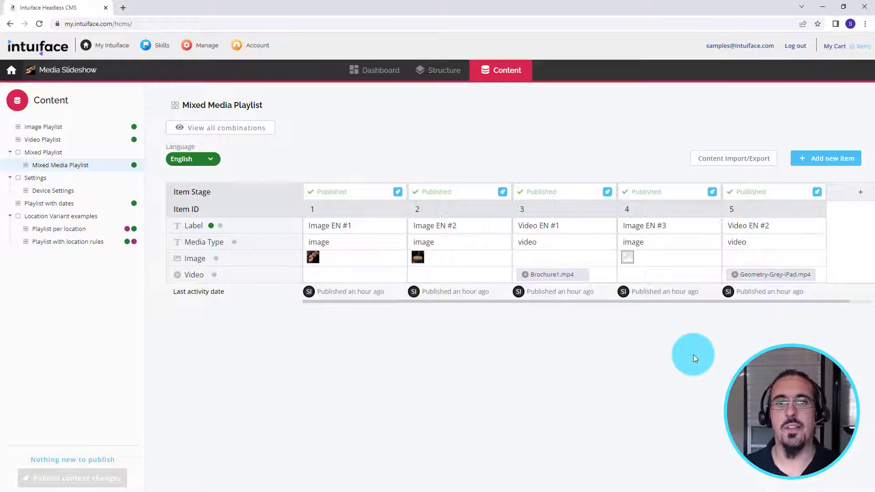
# Step: Return to Composer, leave play mode, and inspect the Mixed Playlist Image element's Is Equal To converter for image
pyautogui.hotkey('alt', 'Tab')
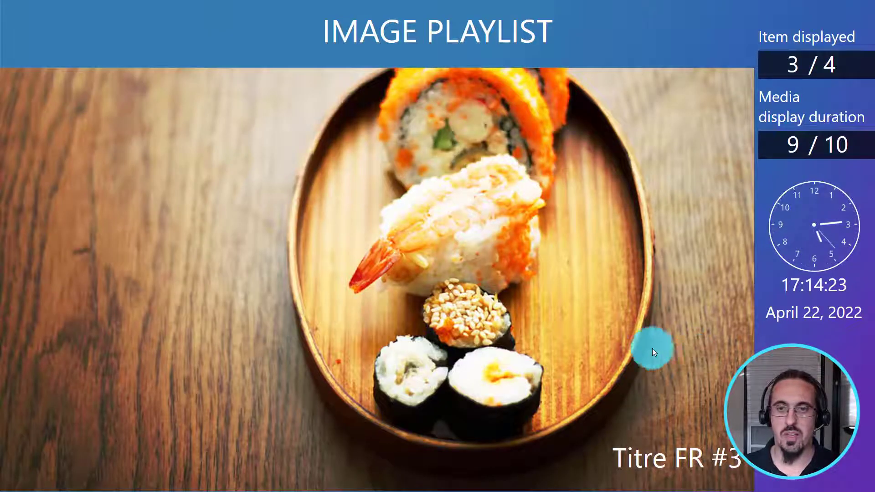
pyautogui.press('Escape')
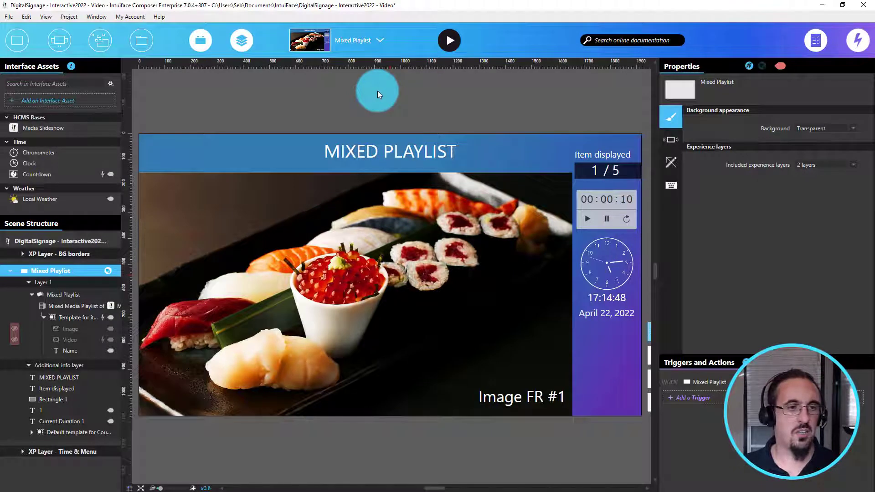
pyautogui.click(69, 293)
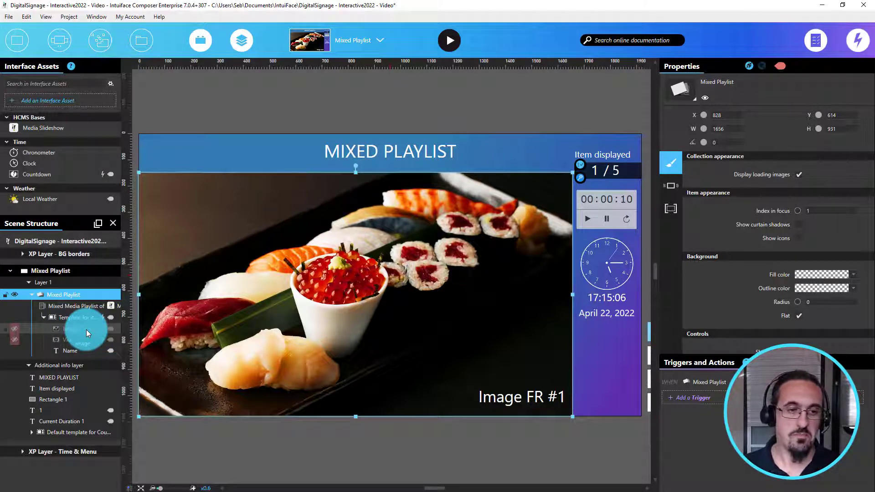
pyautogui.click(86, 329)
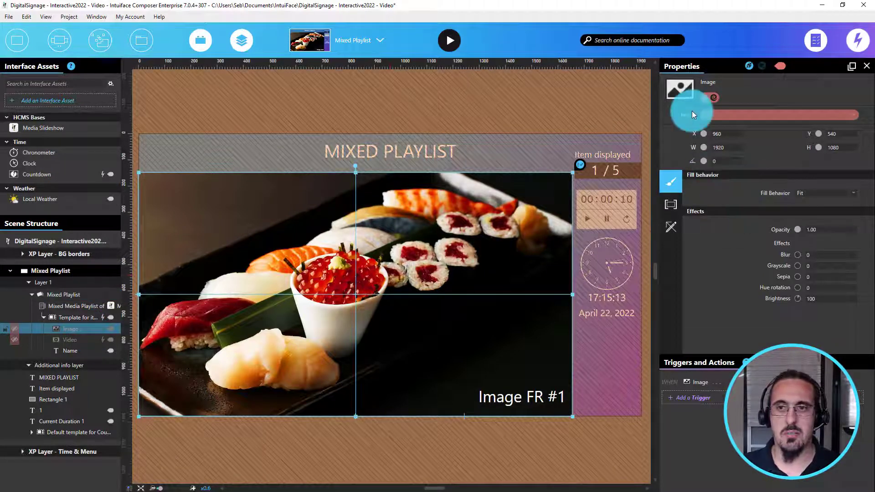
pyautogui.moveTo(718, 118)
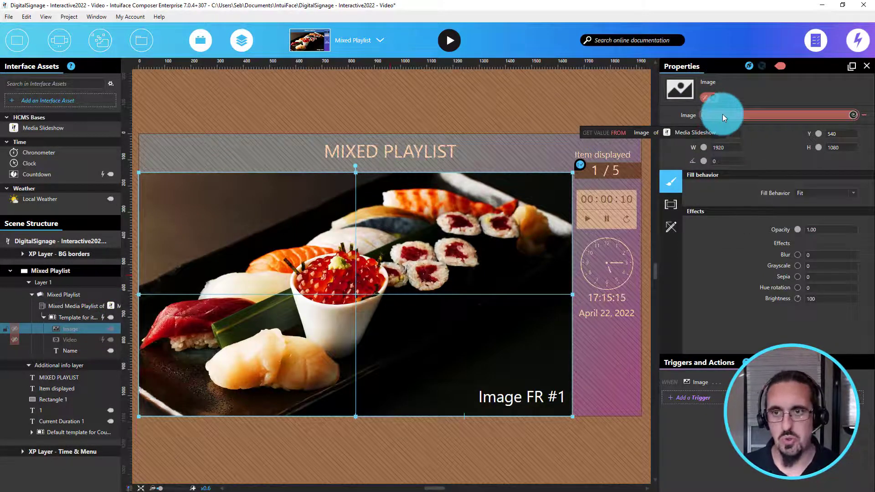
pyautogui.moveTo(704, 97)
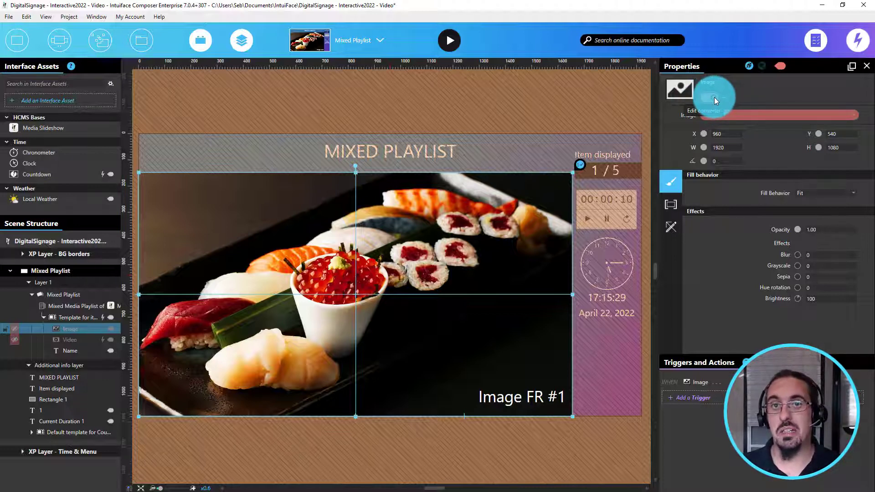
pyautogui.click(715, 97)
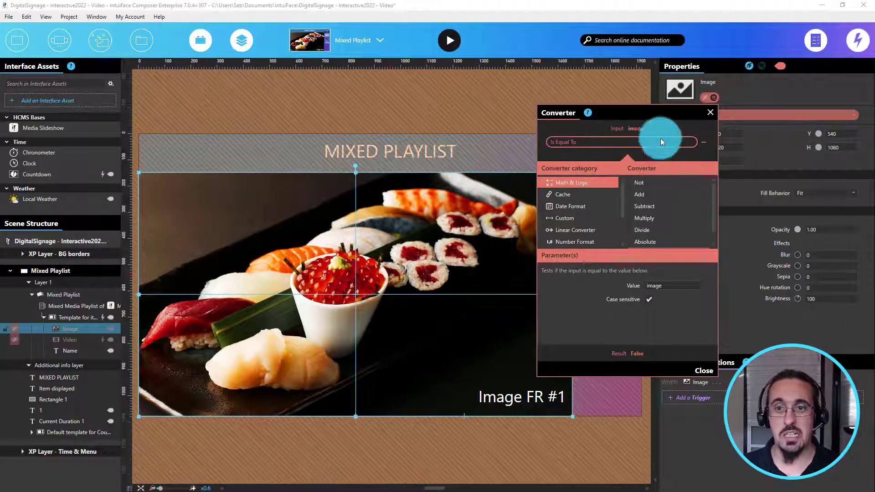
pyautogui.scroll(-1, 701, 212)
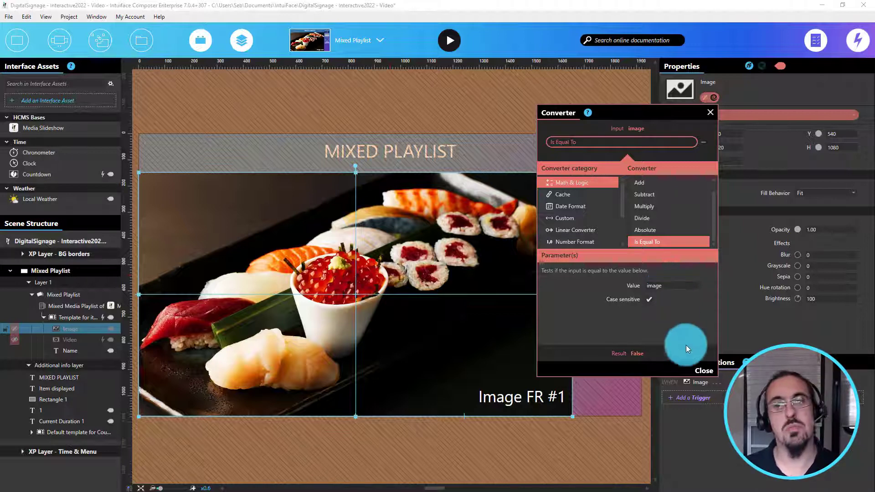
pyautogui.click(701, 370)
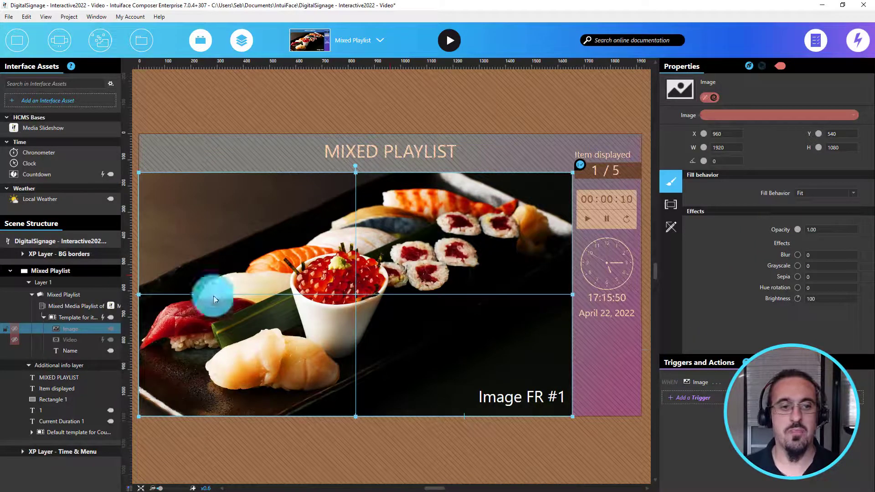
# Step: Inspect the Video element's Is Equal To converter checking the media type against video
pyautogui.click(73, 337)
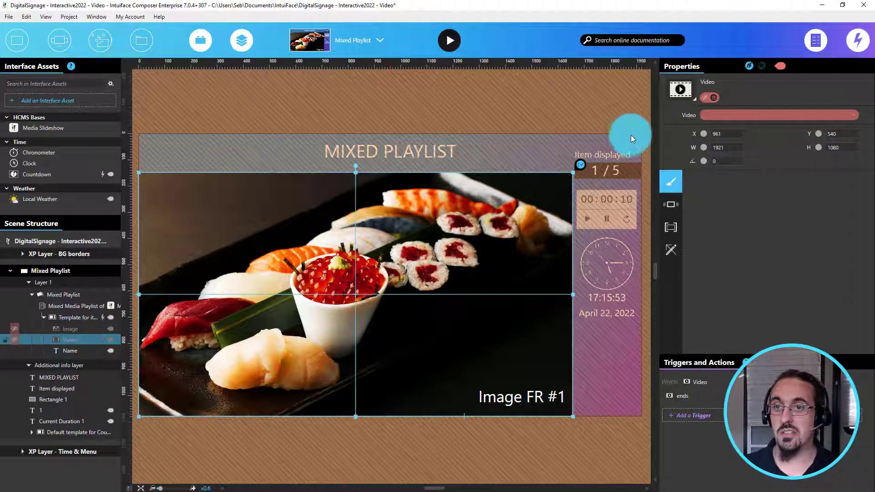
pyautogui.click(712, 97)
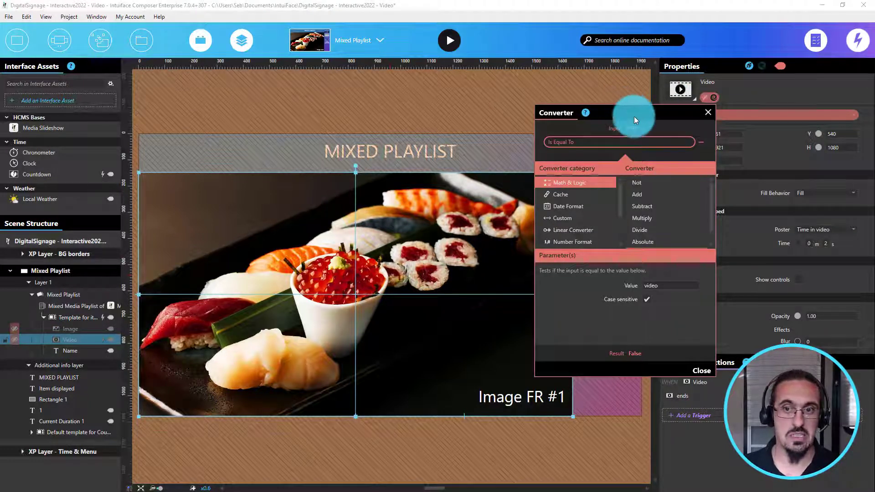
pyautogui.doubleClick(667, 285)
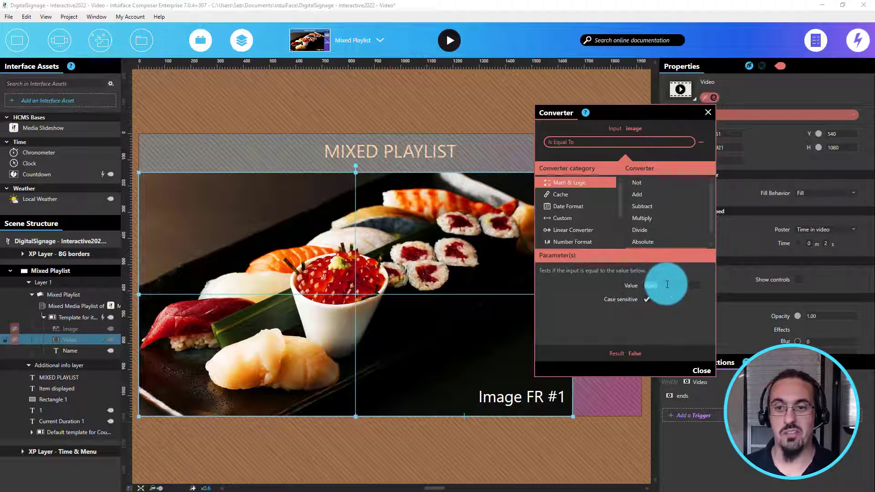
pyautogui.click(673, 315)
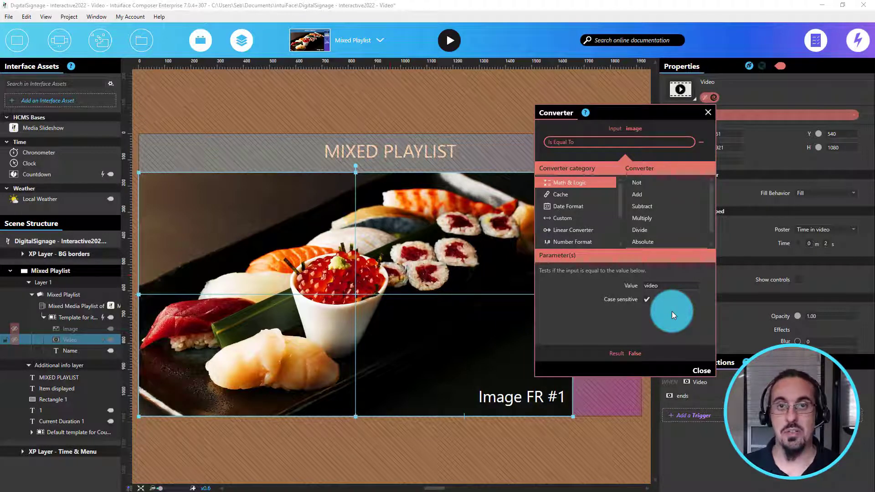
pyautogui.click(702, 371)
pyautogui.click(494, 434)
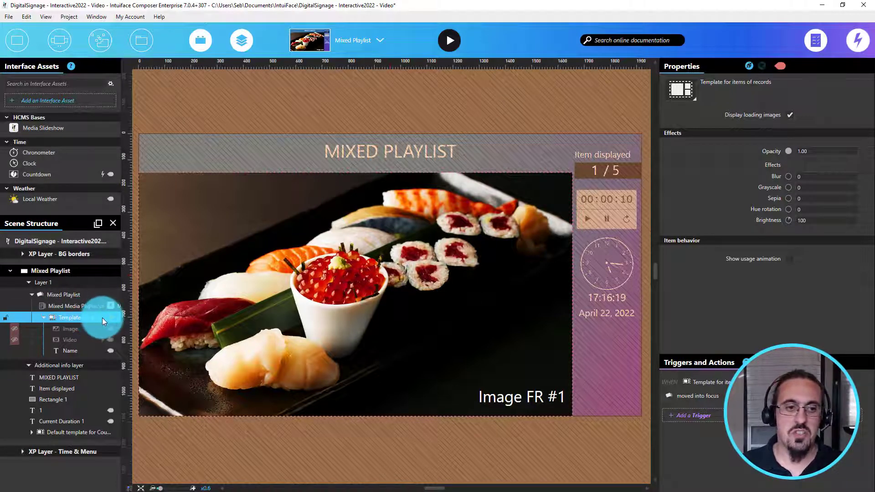
# Step: Review the triggers on the item template and the Video element
pyautogui.moveTo(103, 318)
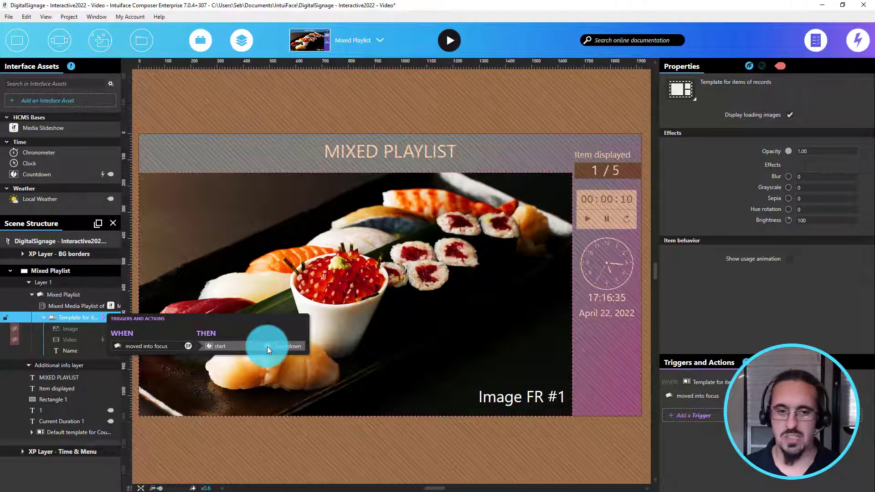
pyautogui.click(74, 339)
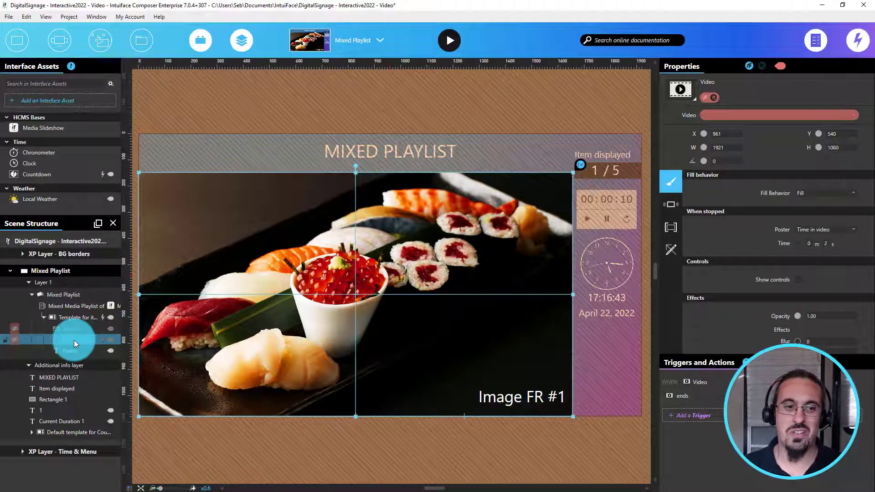
pyautogui.moveTo(103, 338)
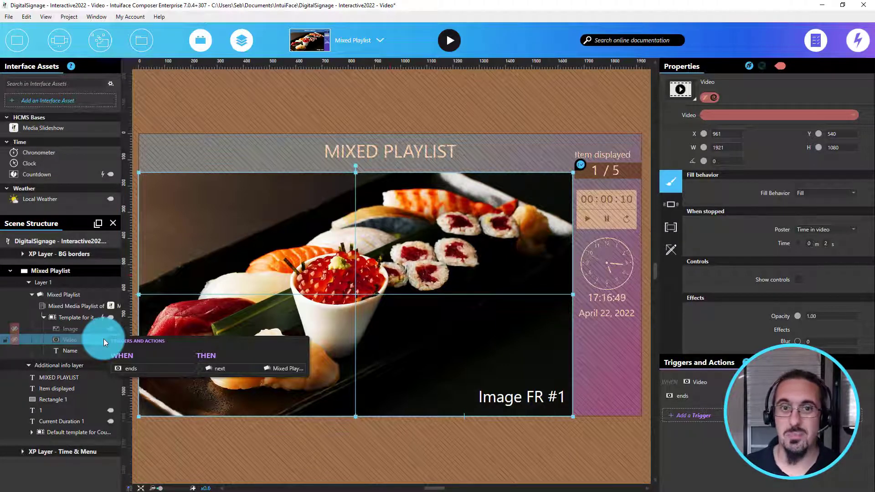
# Step: Select the item template and then the parent Mixed Playlist collection in the scene
pyautogui.click(397, 118)
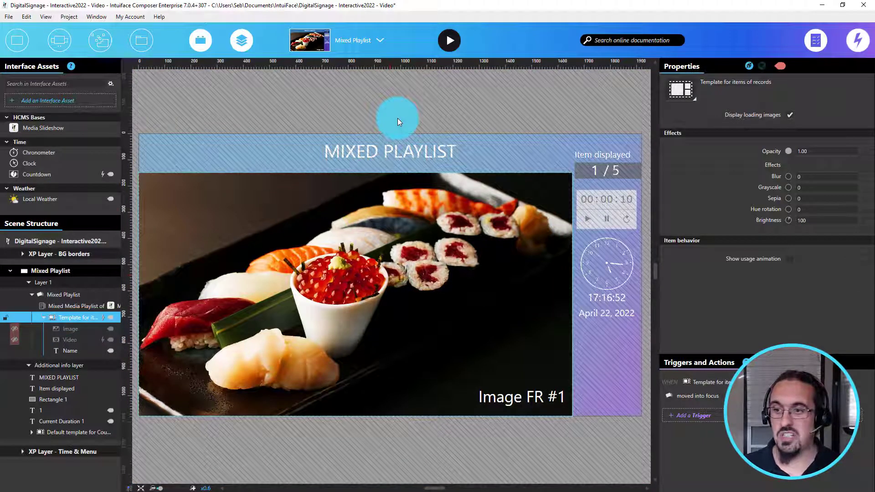
pyautogui.click(397, 118)
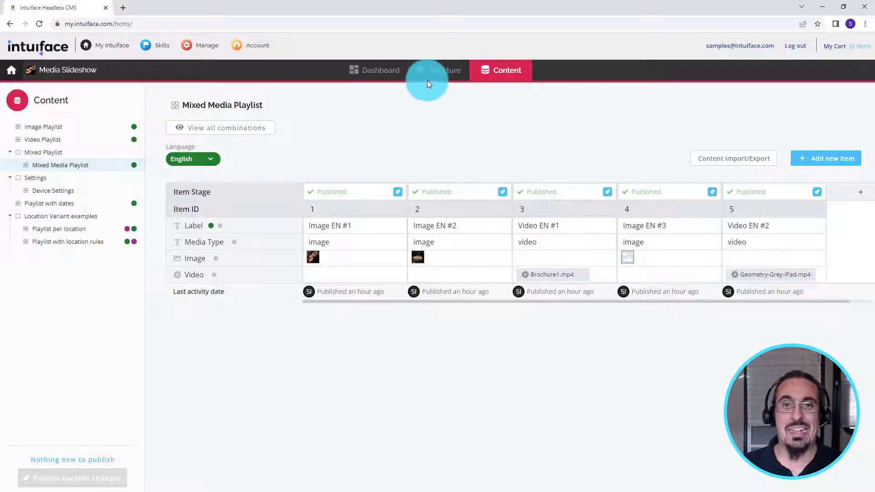
pyautogui.click(428, 81)
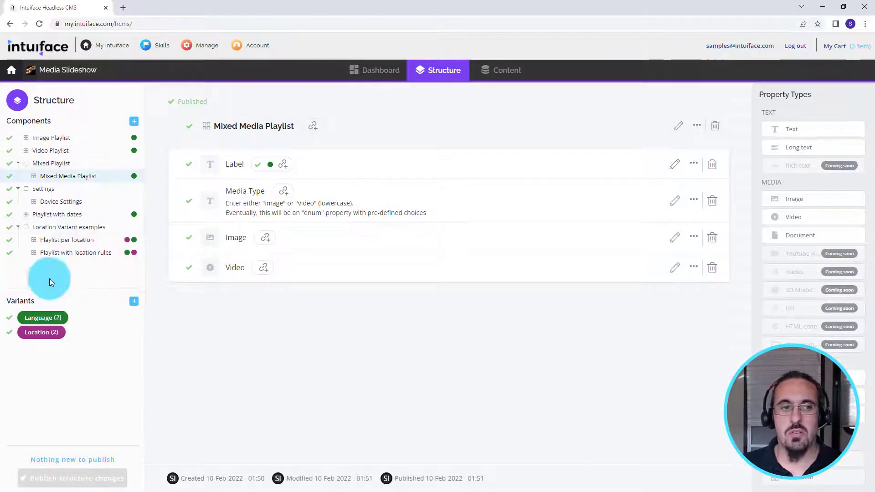
# Step: Review the Language variant and the Mixed Media Playlist structure in the CMS
pyautogui.click(33, 321)
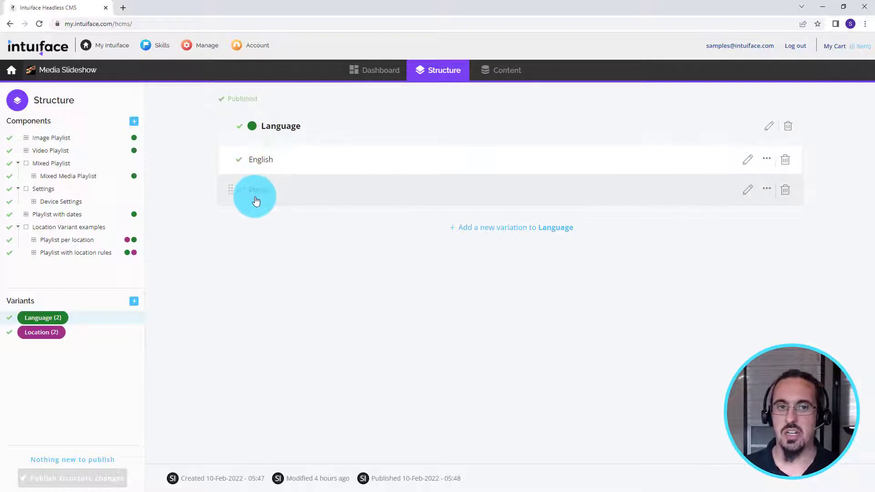
pyautogui.click(66, 181)
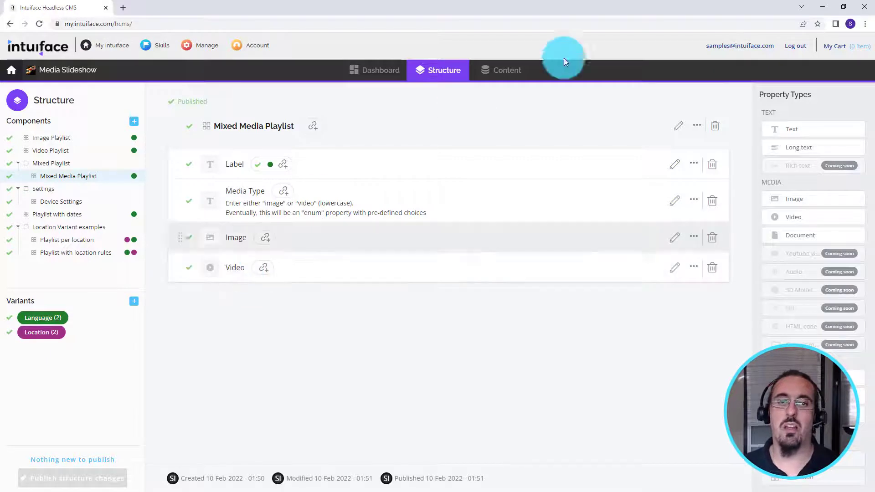
pyautogui.click(490, 69)
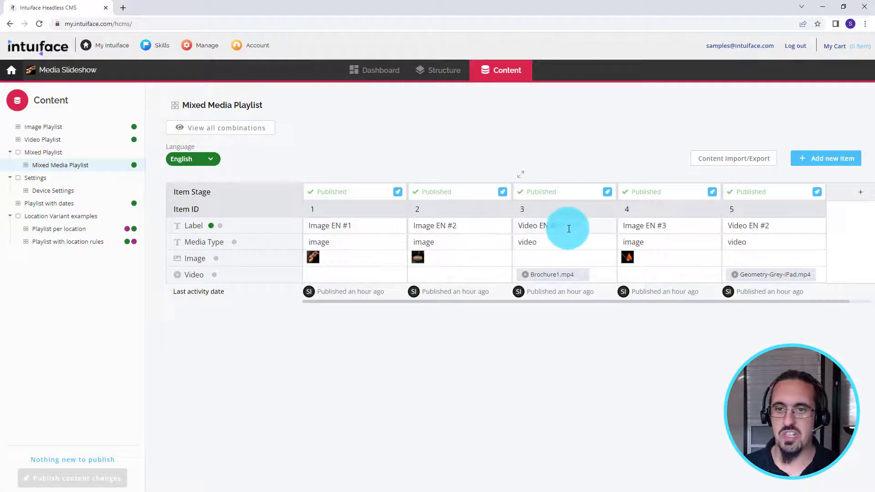
# Step: Switch the Mixed Media Playlist content view to French and open the Device Settings content
pyautogui.click(200, 159)
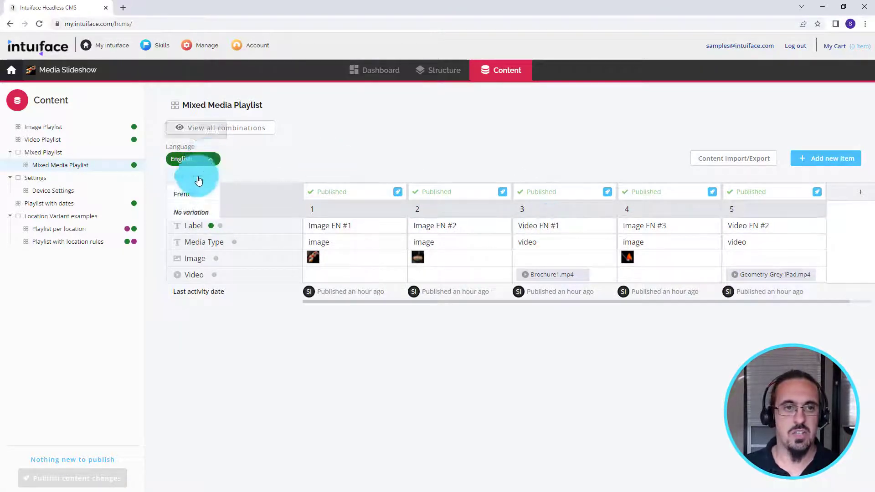
pyautogui.click(182, 194)
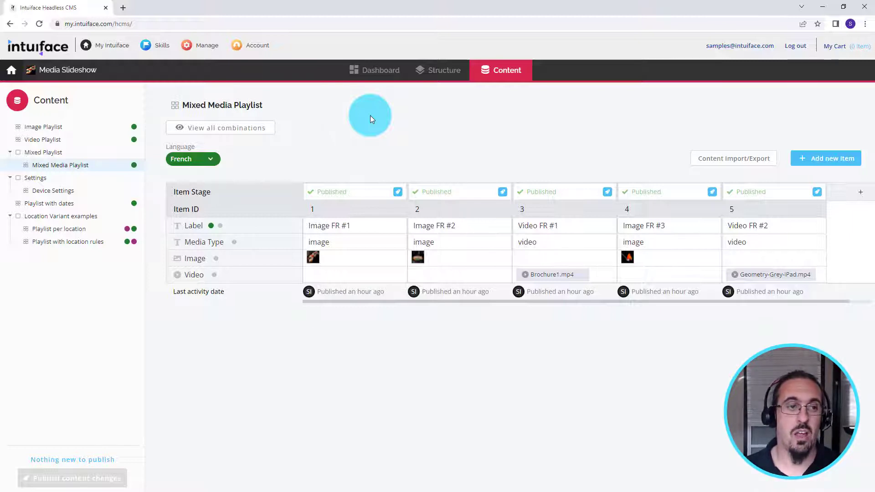
pyautogui.click(64, 195)
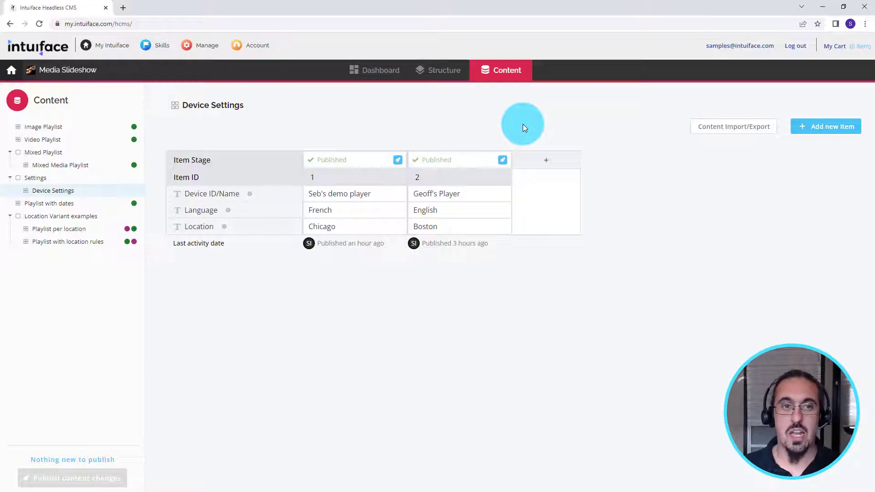
# Step: Back in Composer, select the Media Slideshow asset and set its Language to English
pyautogui.hotkey('alt', 'Tab')
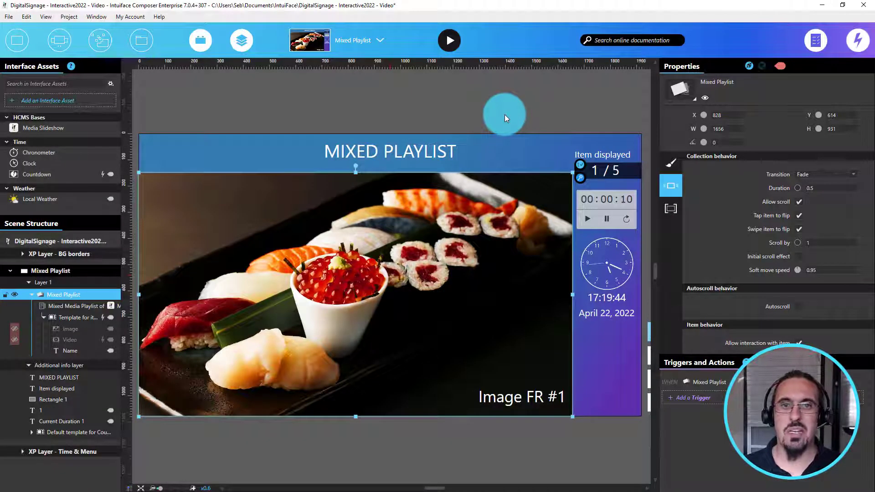
pyautogui.click(505, 116)
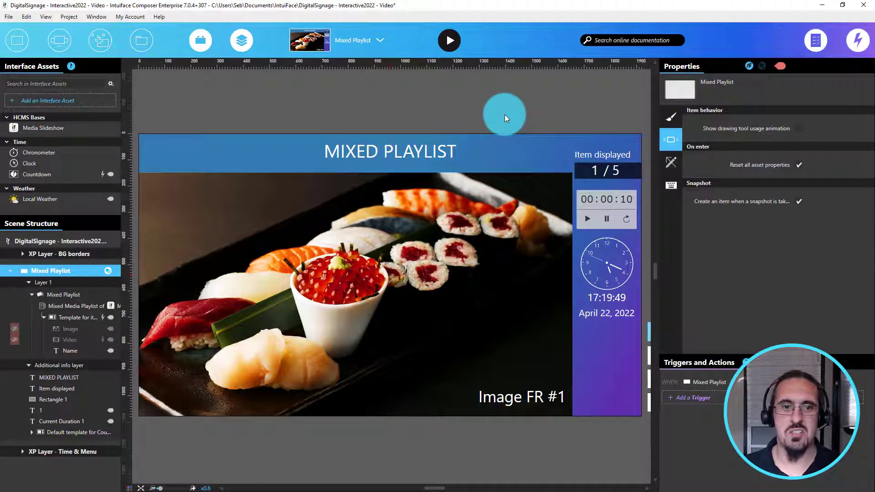
pyautogui.click(59, 128)
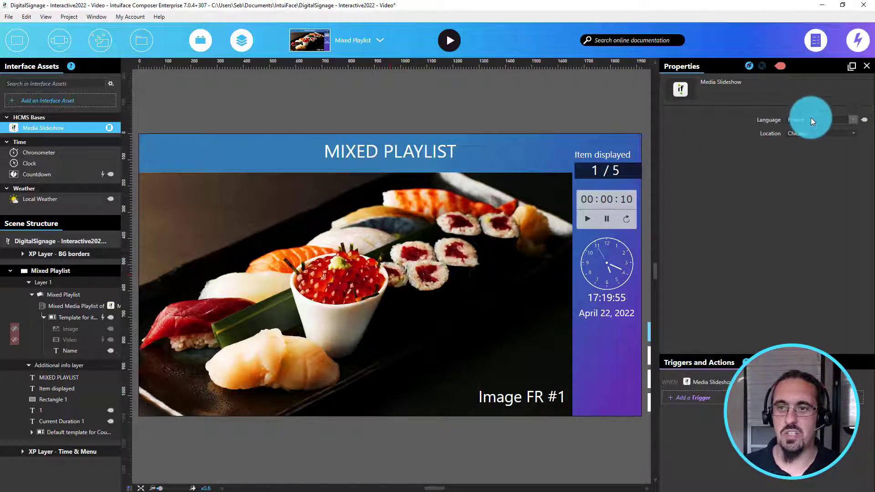
pyautogui.click(810, 118)
pyautogui.click(811, 129)
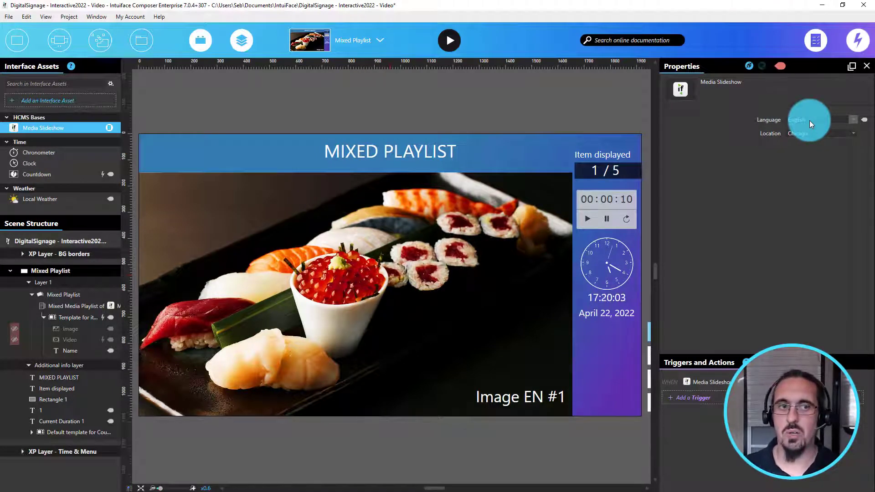
# Step: Add the System Info interface asset to the experience
pyautogui.click(96, 101)
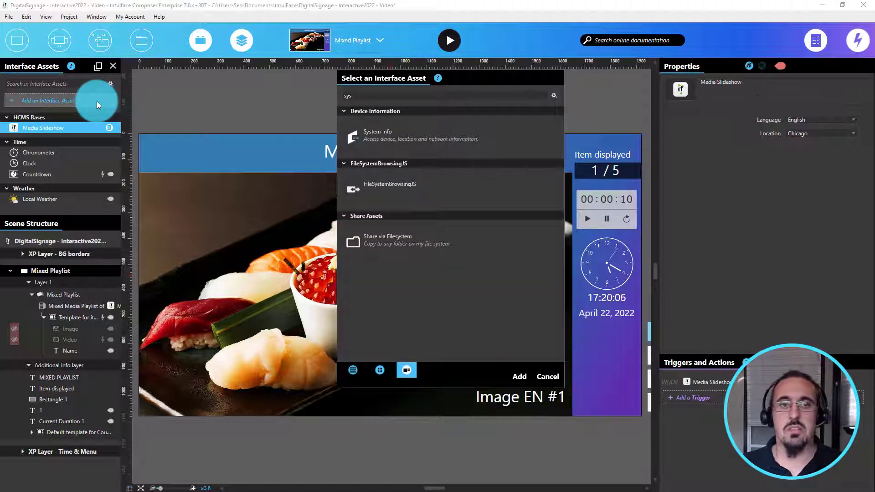
pyautogui.click(384, 135)
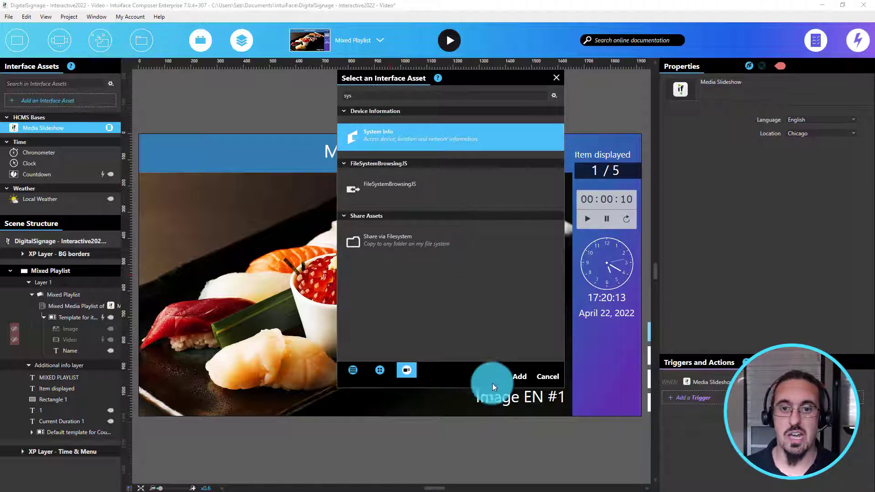
pyautogui.click(517, 379)
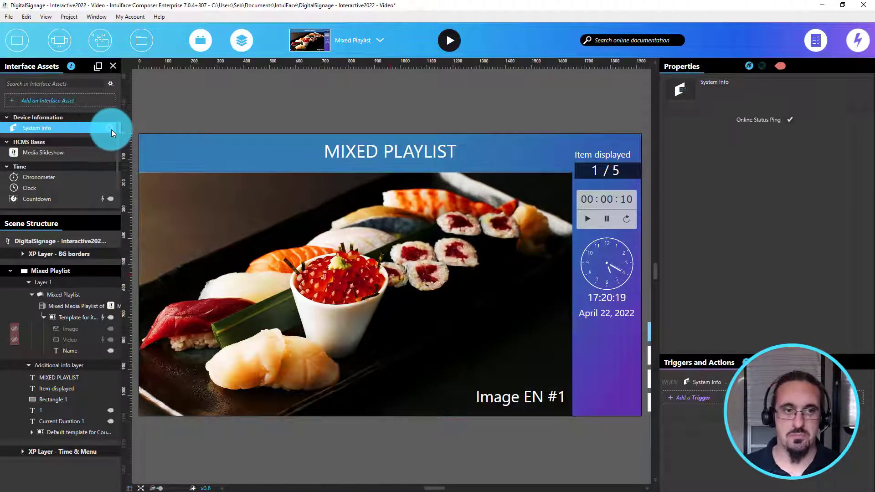
# Step: Open the X-Ray of System Info to examine its device information properties
pyautogui.click(109, 128)
pyautogui.scroll(-1, 156, 180)
pyautogui.scroll(4, 157, 180)
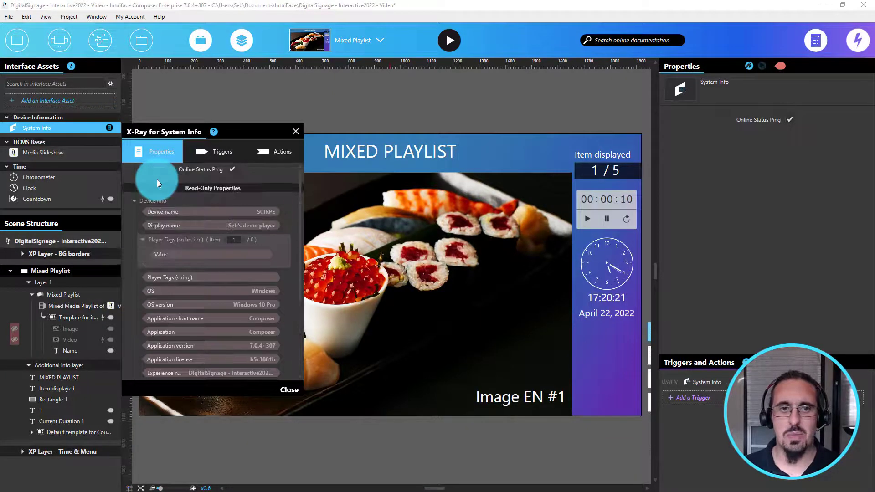
pyautogui.moveTo(148, 227); pyautogui.dragTo(97, 127)
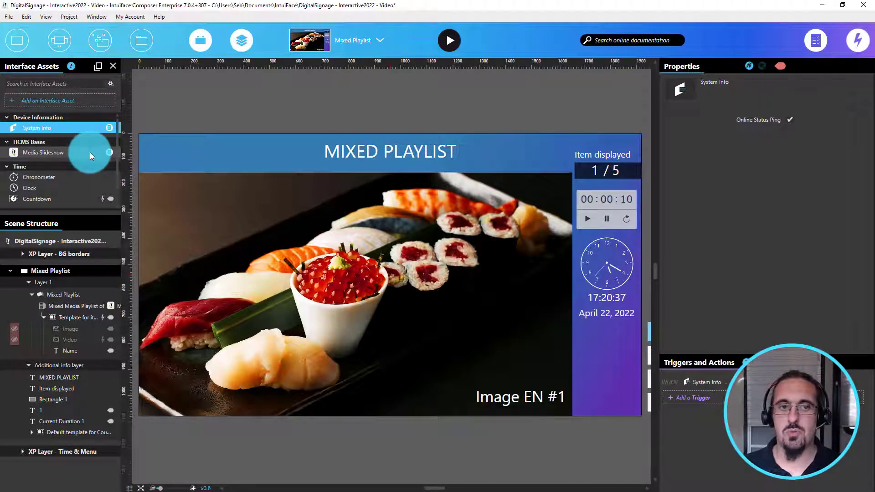
# Step: Add a Sync completed trigger to the Media Slideshow asset
pyautogui.click(89, 152)
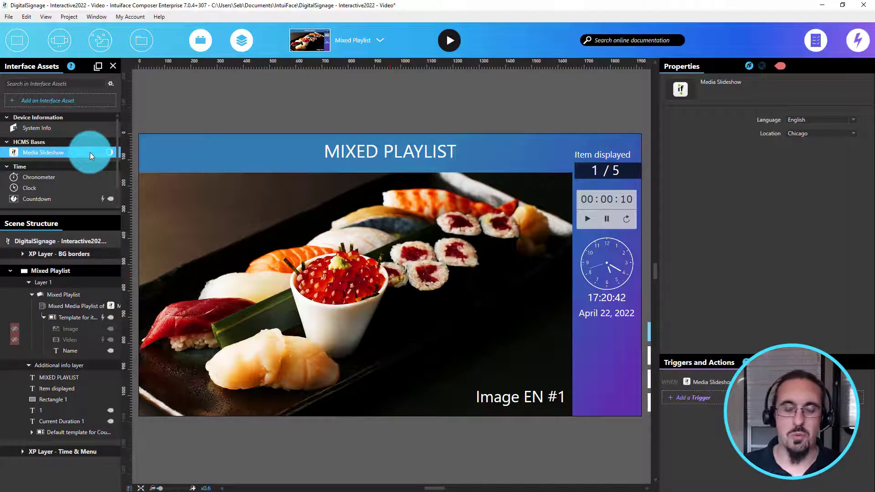
pyautogui.click(696, 398)
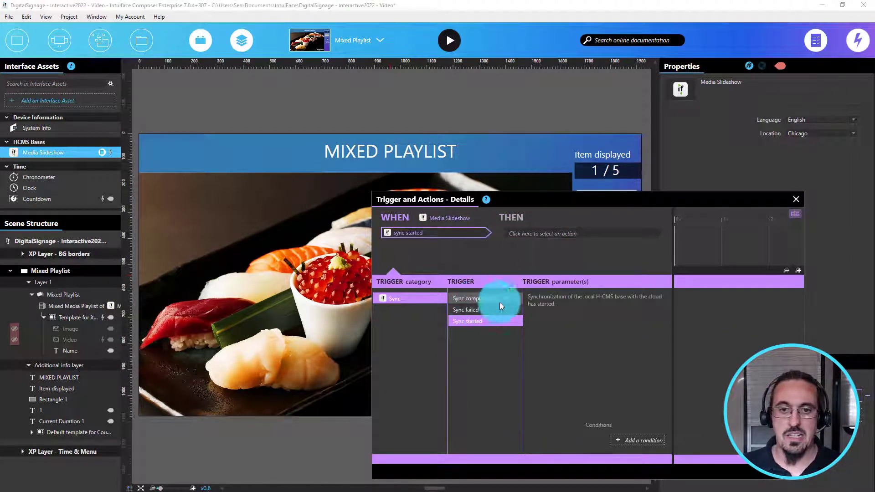
pyautogui.click(499, 288)
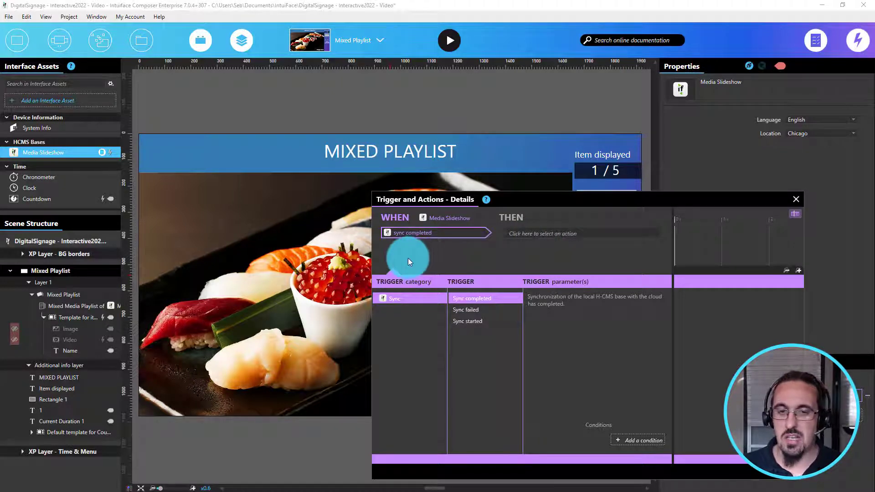
# Step: Add an action on Media Slideshow that adds a filter to the Device Settings collection
pyautogui.click(583, 228)
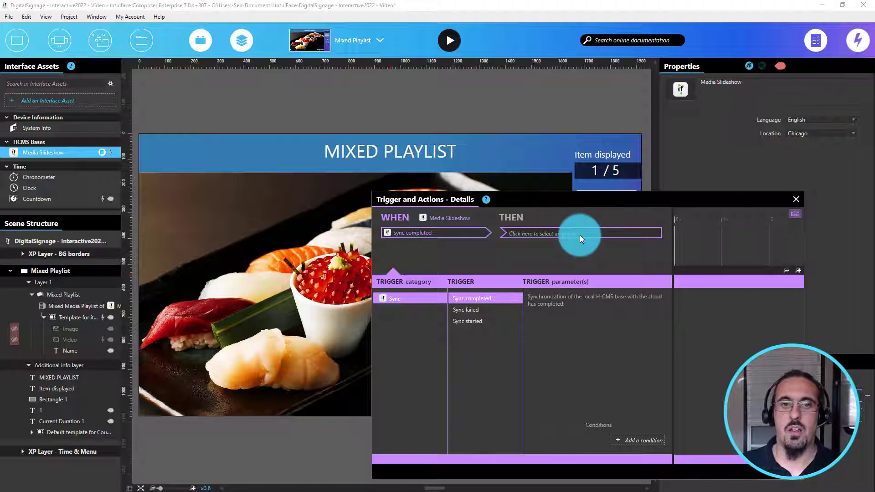
pyautogui.click(580, 236)
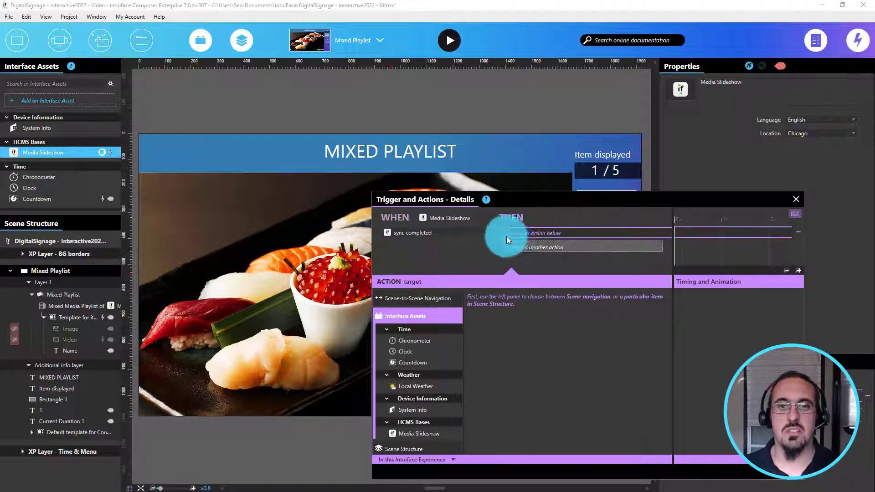
pyautogui.click(793, 213)
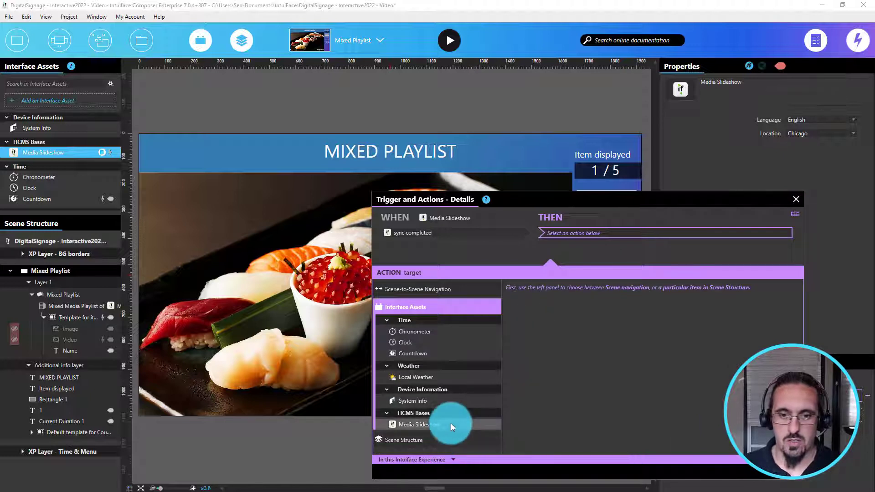
pyautogui.click(452, 425)
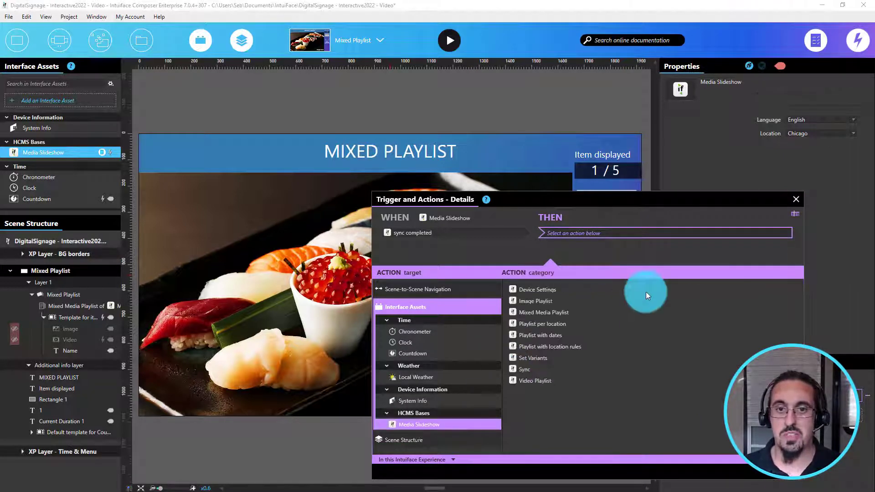
pyautogui.click(555, 290)
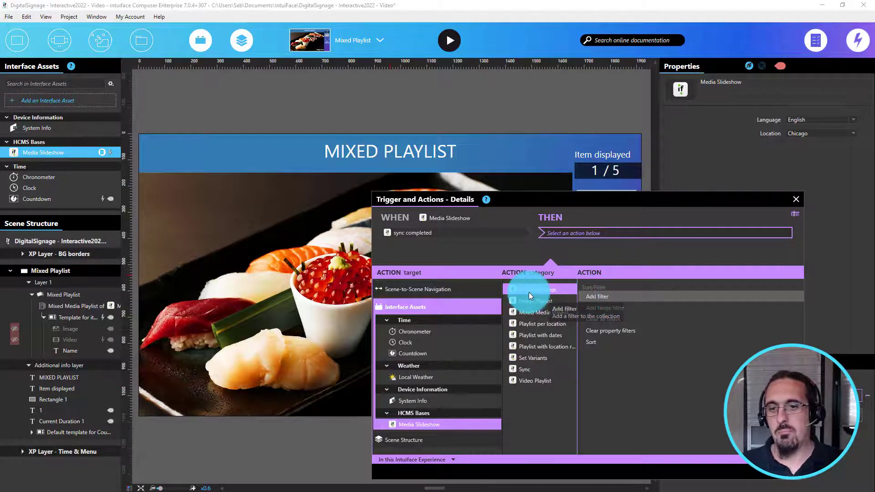
pyautogui.click(613, 300)
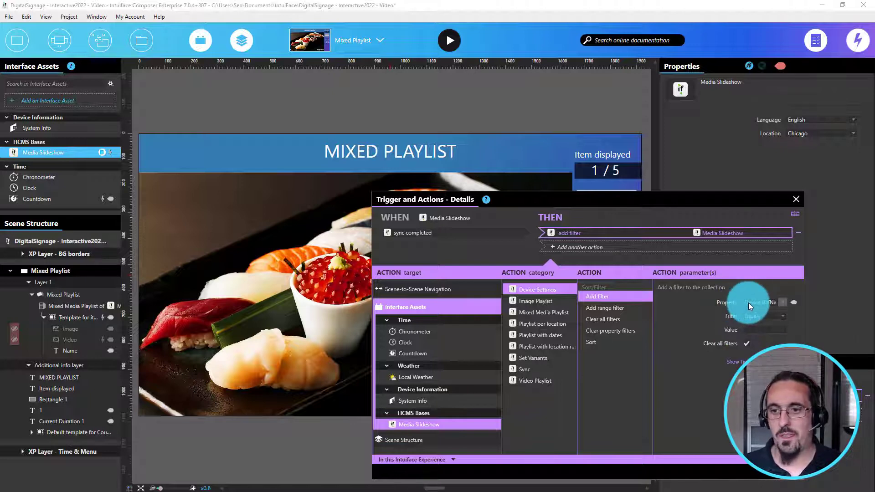
# Step: Bind the filter's value to the Display name under System Info's Device info
pyautogui.click(793, 328)
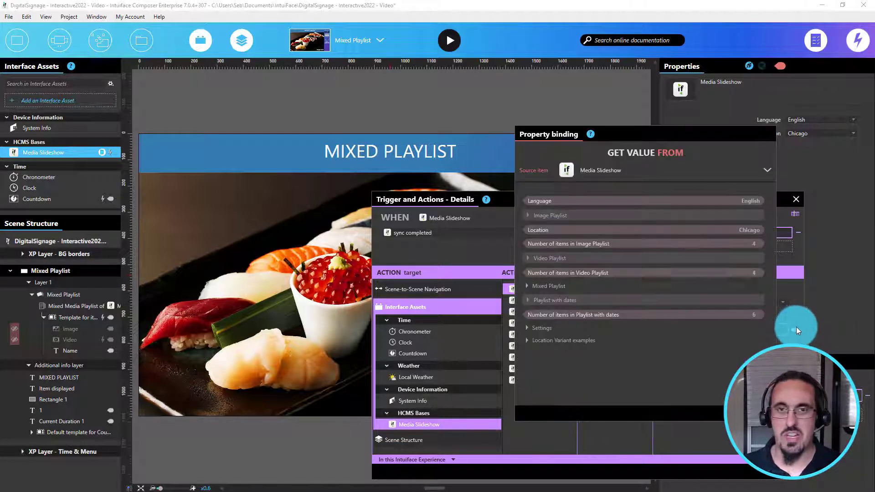
pyautogui.click(646, 170)
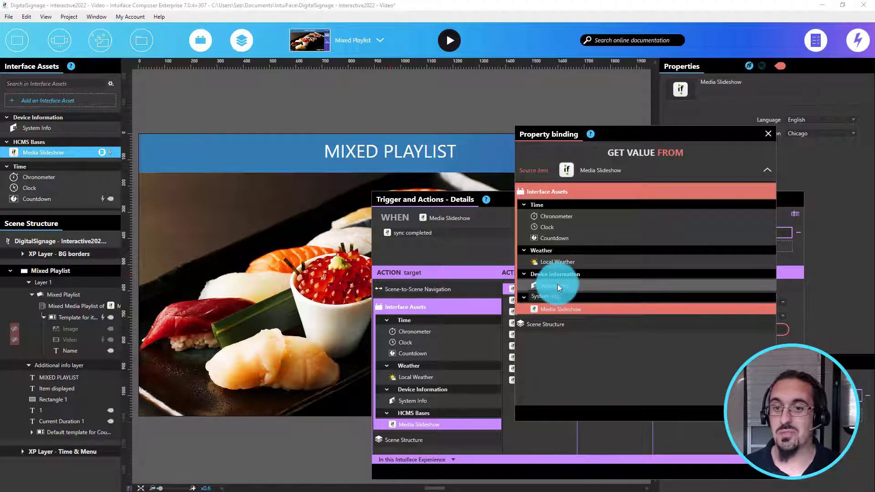
pyautogui.click(565, 288)
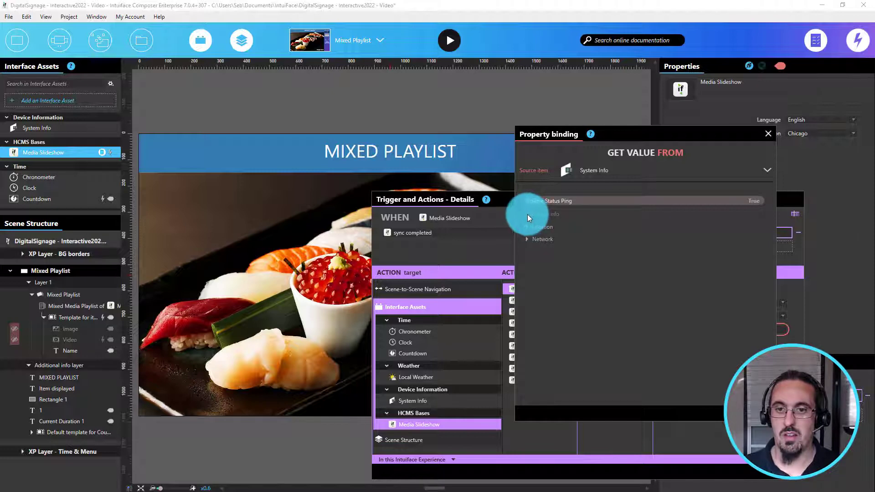
pyautogui.click(556, 214)
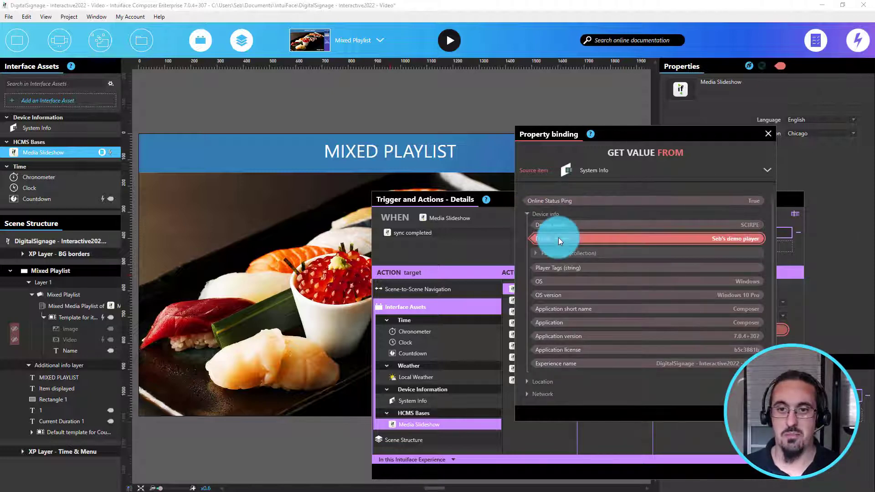
pyautogui.click(559, 238)
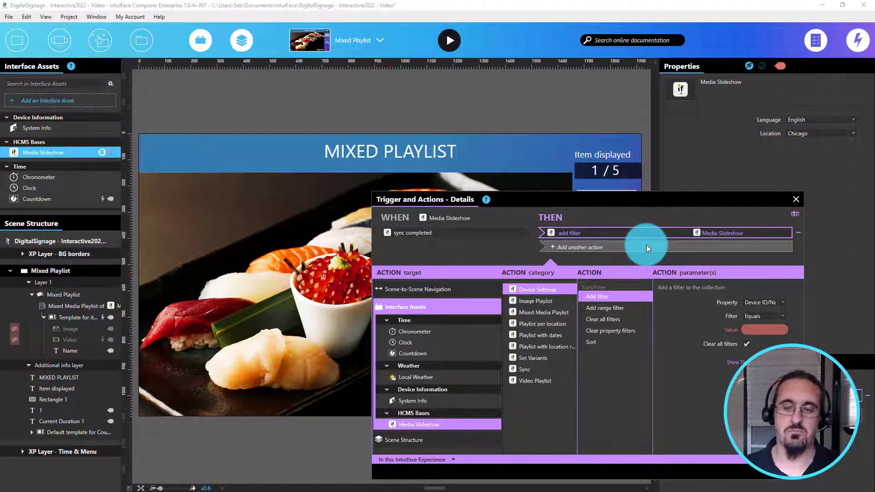
# Step: Add a Set Language action on Media Slideshow, binding its variation to the Language of the filtered Device Settings item
pyautogui.click(616, 251)
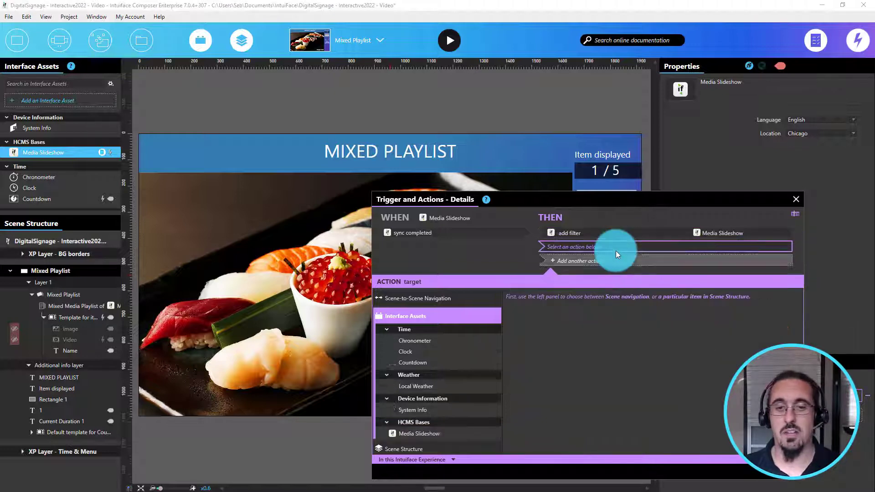
pyautogui.click(451, 434)
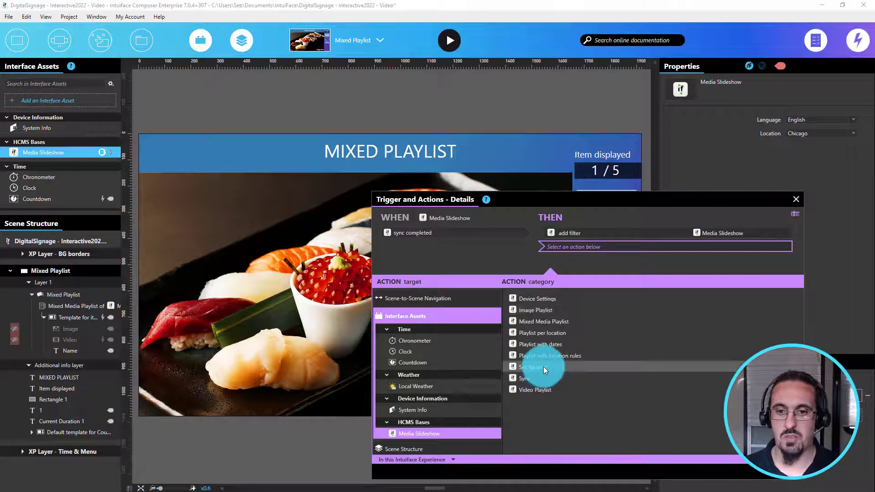
pyautogui.click(543, 366)
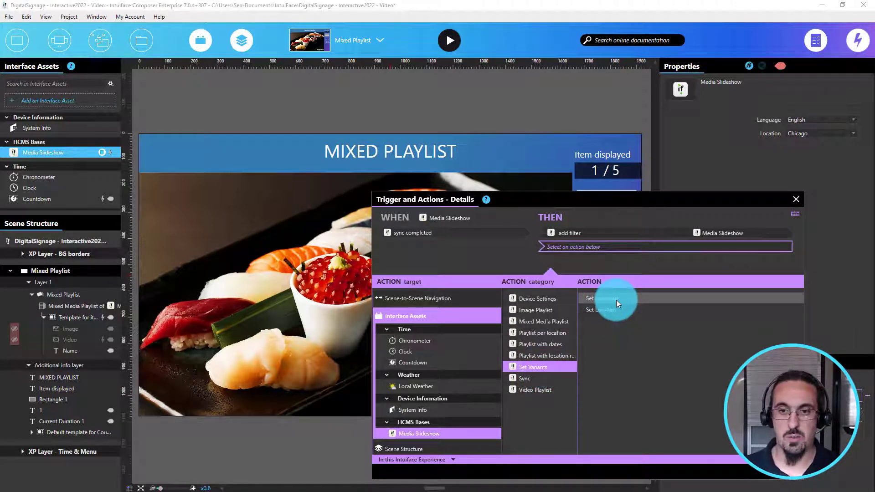
pyautogui.click(616, 300)
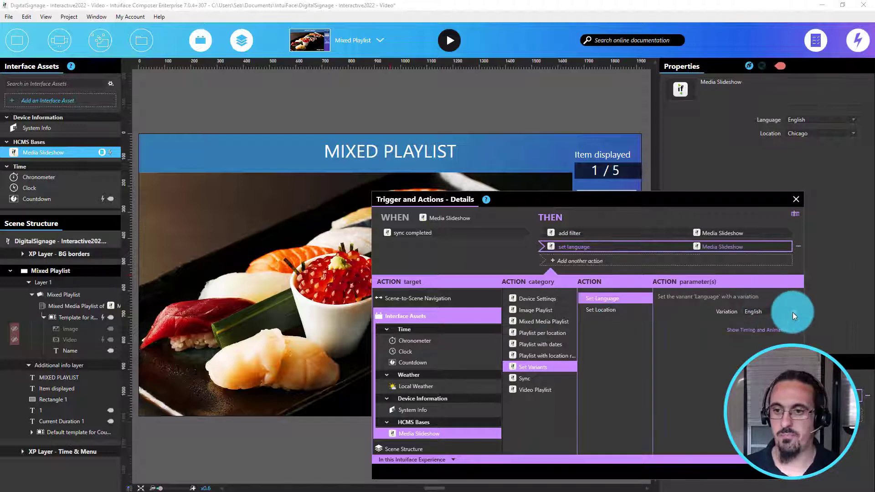
pyautogui.click(791, 312)
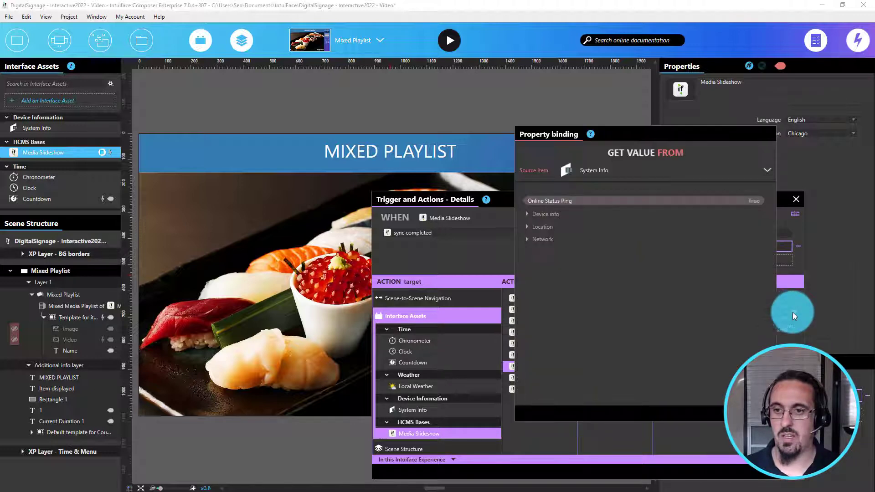
pyautogui.click(603, 166)
pyautogui.click(567, 308)
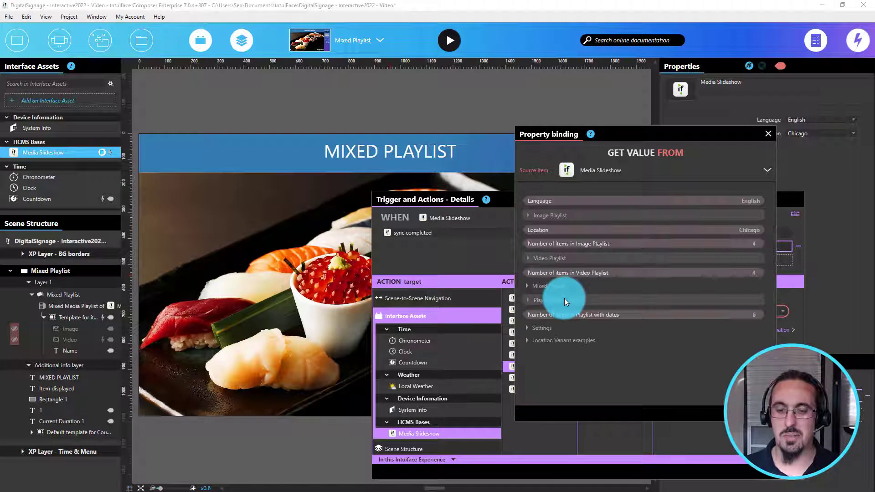
pyautogui.click(529, 328)
pyautogui.click(535, 340)
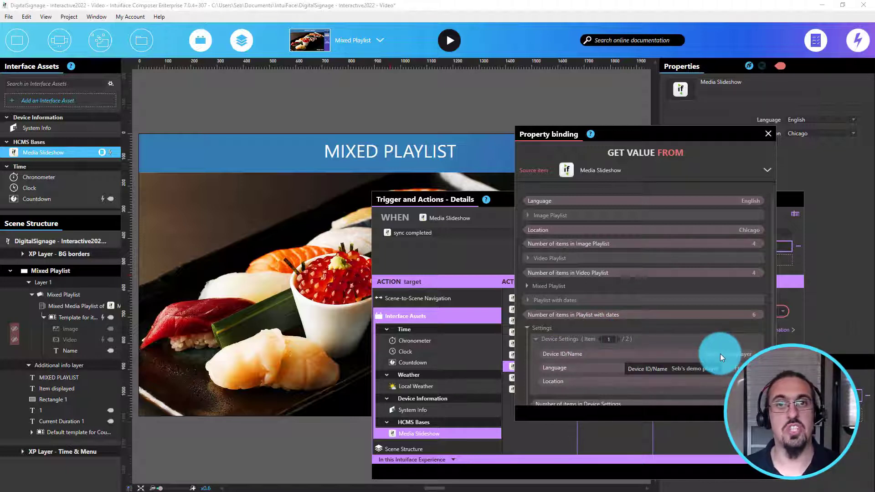
pyautogui.click(726, 368)
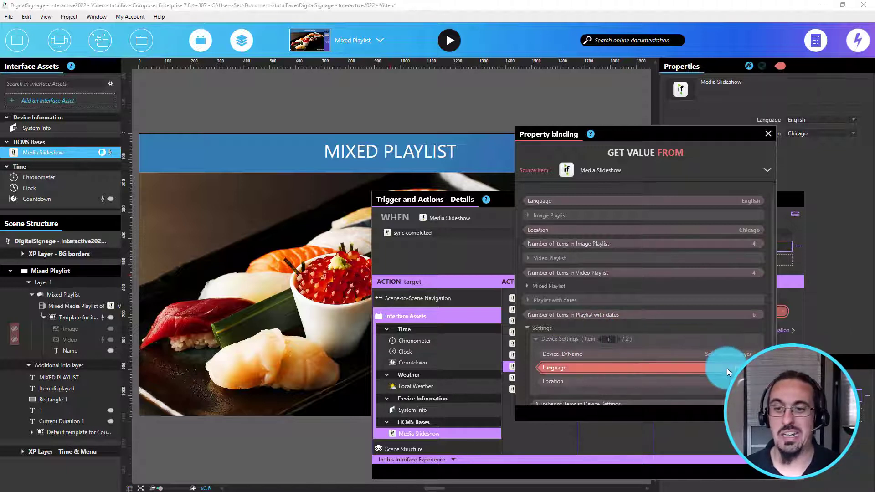
pyautogui.click(756, 413)
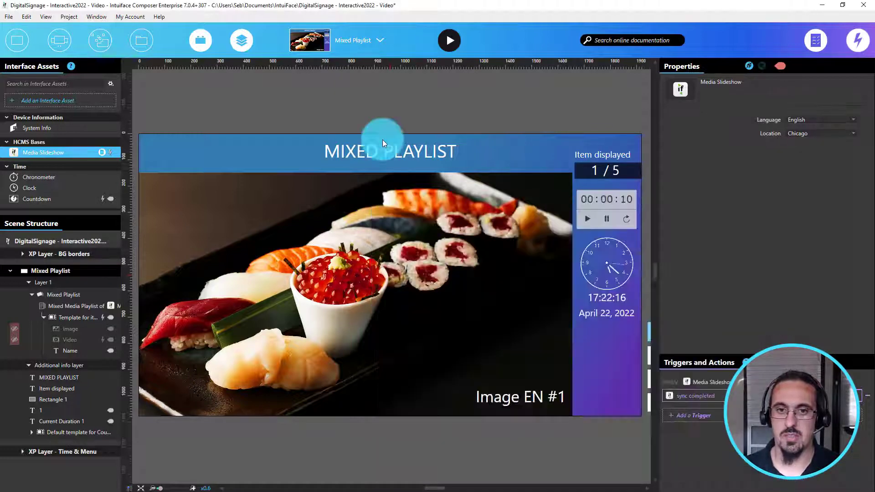
# Step: Run the Mixed Playlist scene in play mode to preview the device-specific language content, then exit play mode
pyautogui.click(381, 140)
pyautogui.click(392, 110)
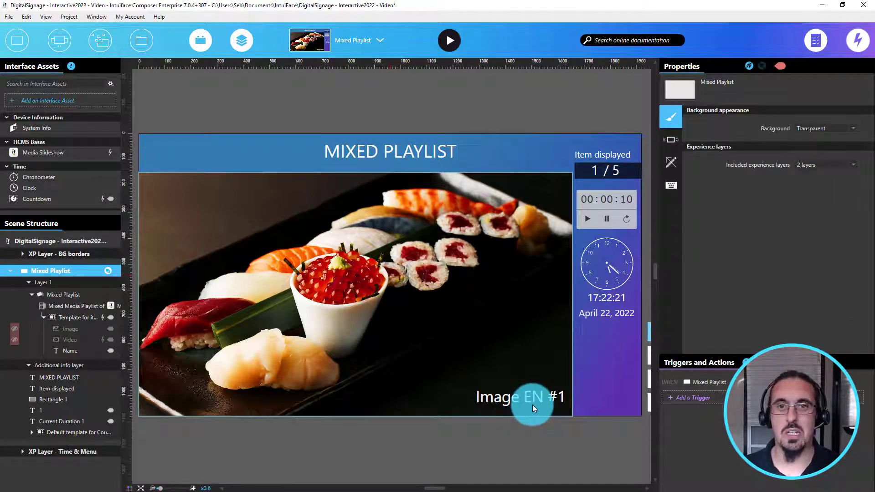
pyautogui.click(454, 40)
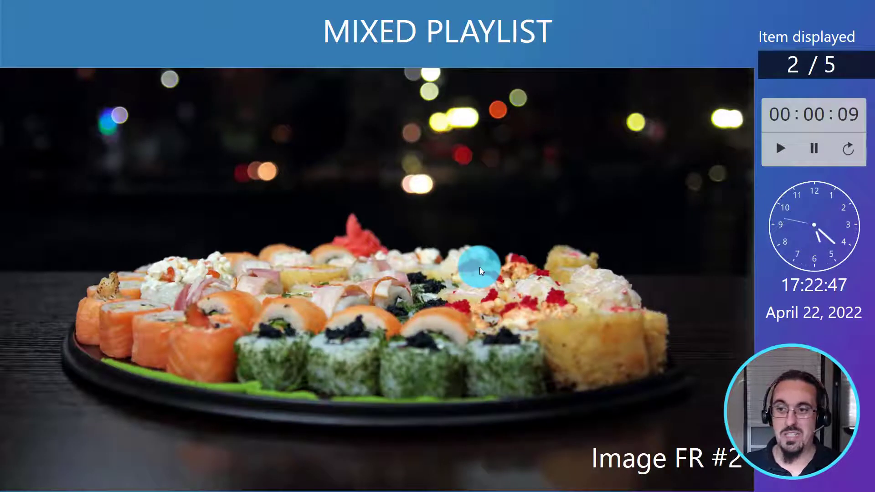
pyautogui.press('Escape')
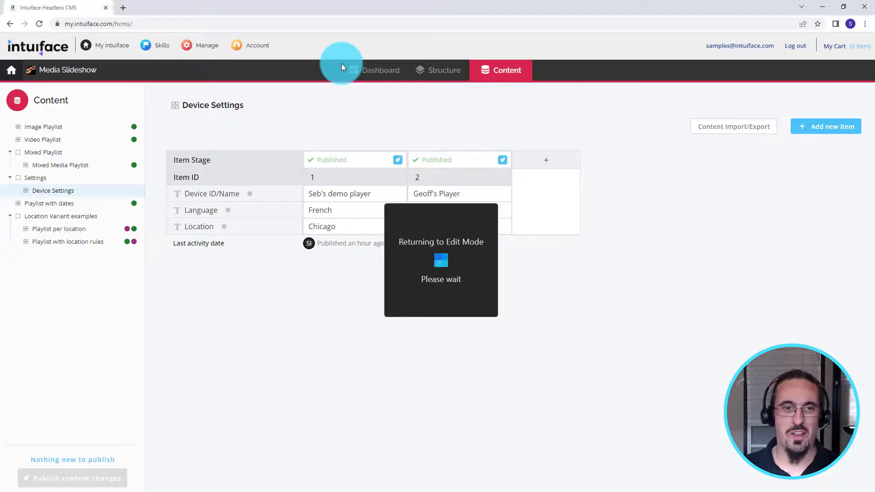
# Step: Examine the Playlist with dates component's content and structure in the headless CMS
pyautogui.click(59, 204)
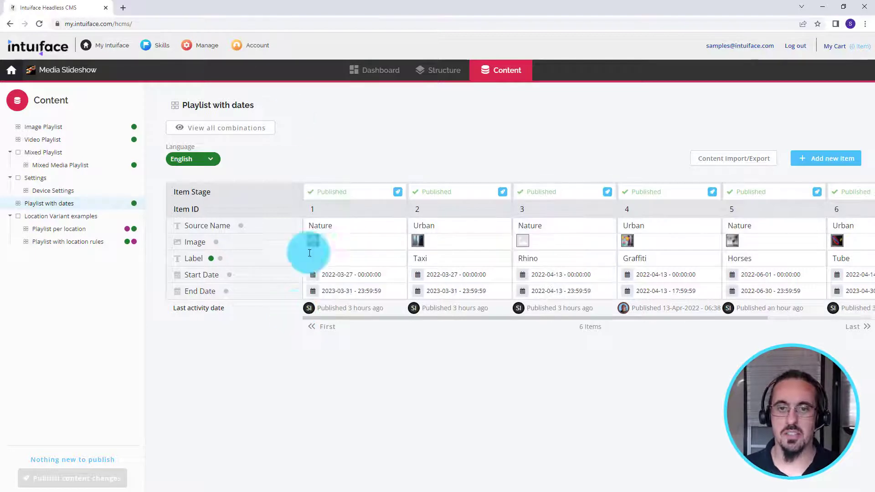
pyautogui.click(428, 66)
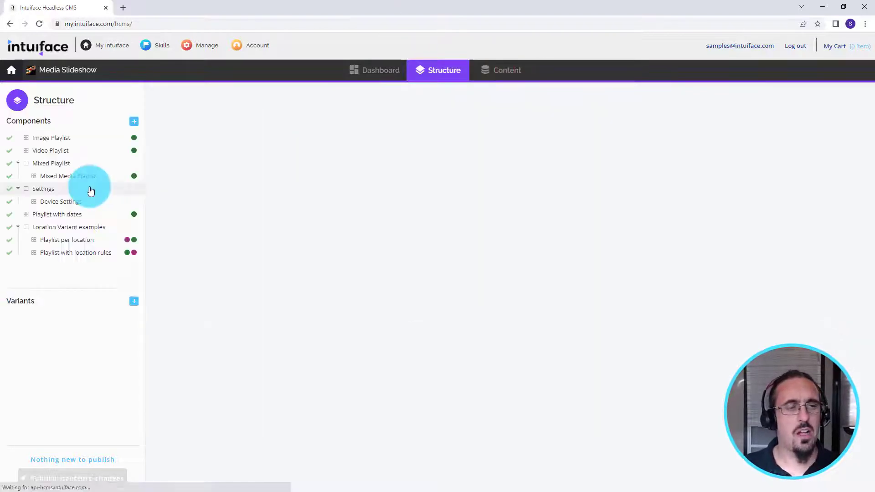
pyautogui.click(85, 214)
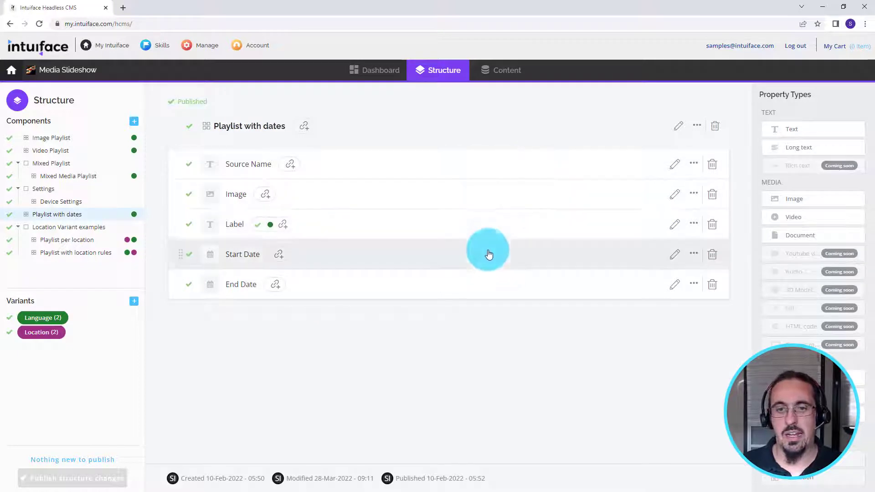
pyautogui.scroll(-2, 758, 316)
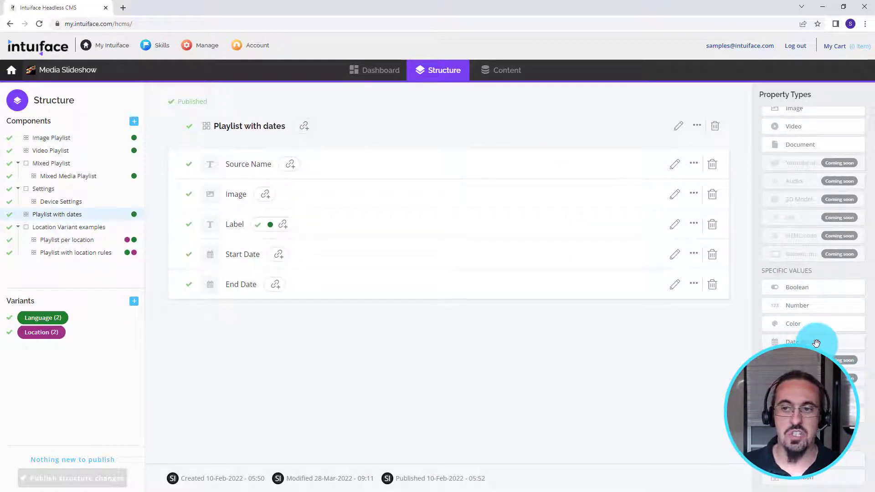
pyautogui.click(511, 75)
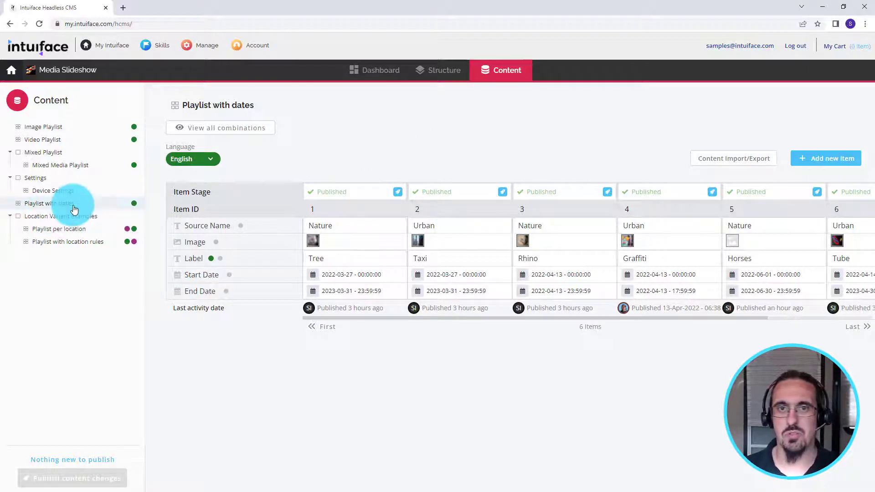
# Step: Switch back to the Composer and open the Playlist with dates scene
pyautogui.hotkey('alt', 'Tab')
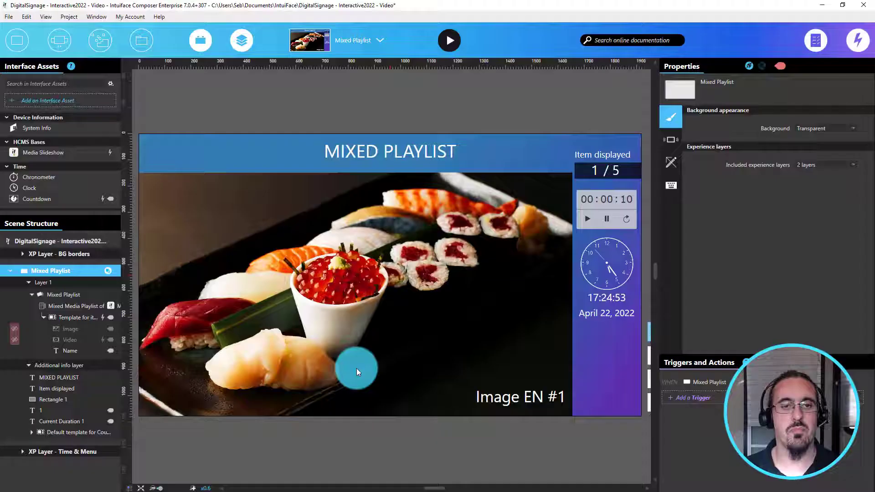
pyautogui.click(331, 50)
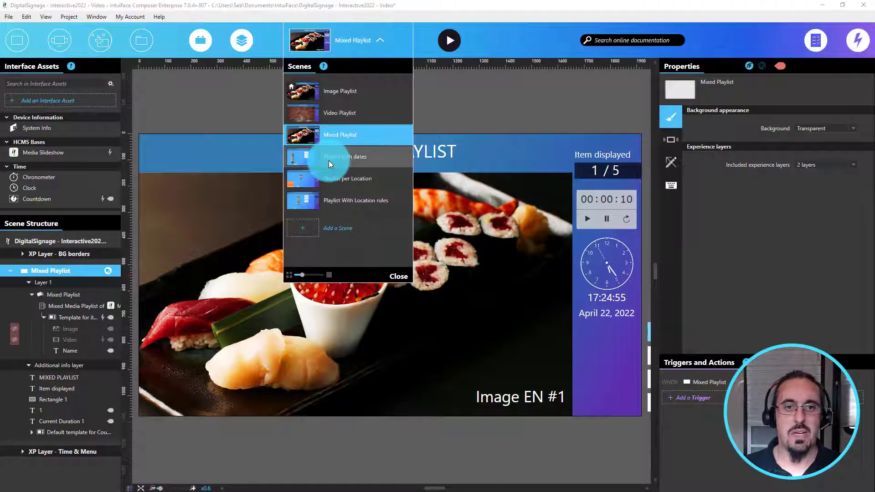
pyautogui.click(329, 160)
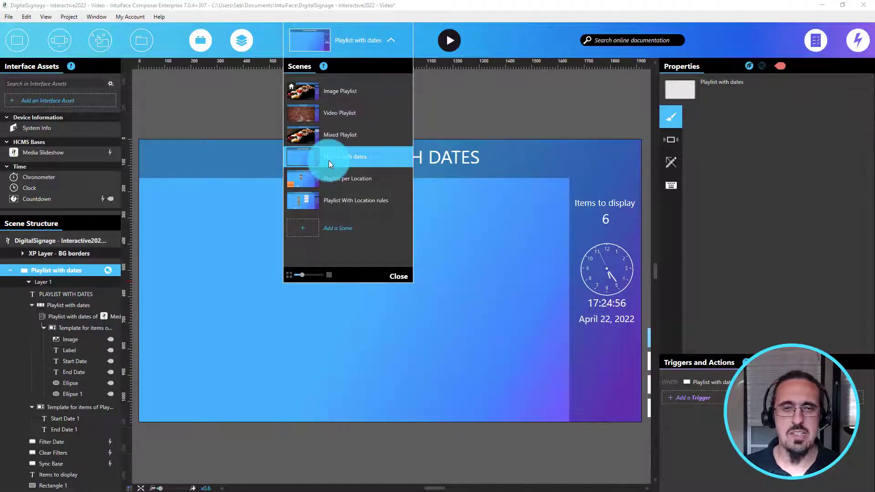
pyautogui.click(243, 130)
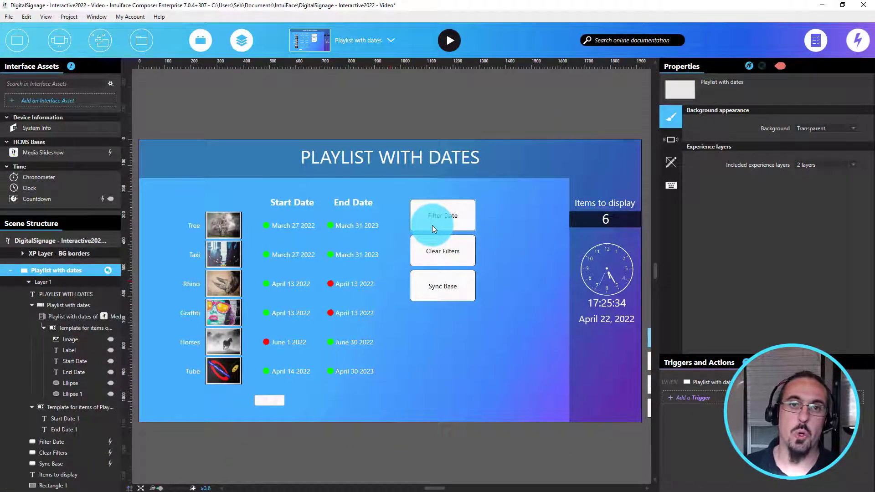
# Step: Inspect the Filter Date button's trigger, then run the experience and apply the date filter
pyautogui.click(23, 190)
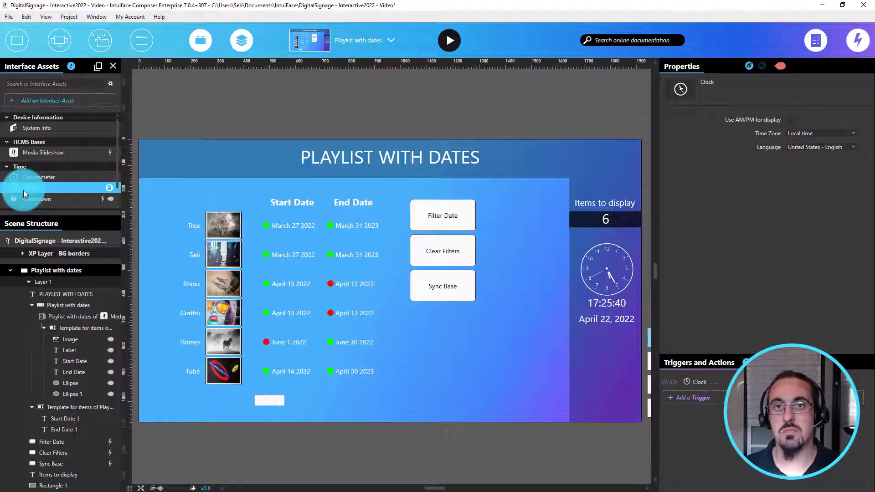
pyautogui.moveTo(23, 190); pyautogui.dragTo(442, 209)
pyautogui.click(442, 210)
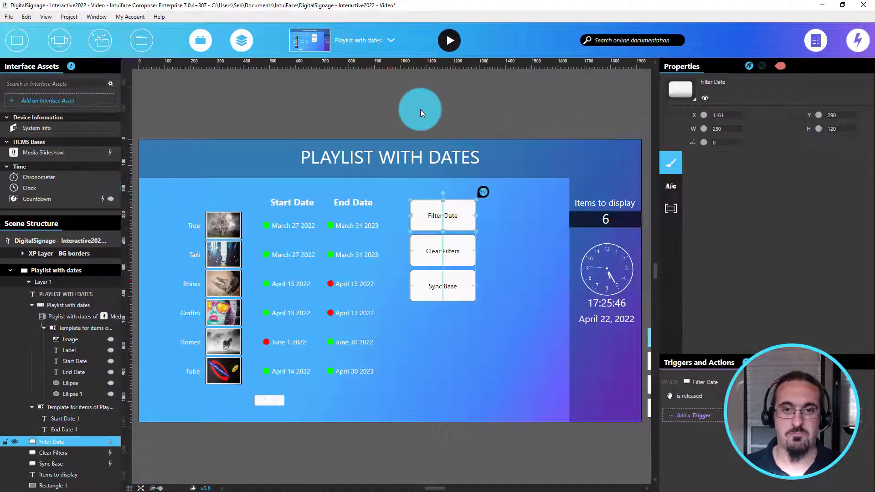
pyautogui.click(447, 46)
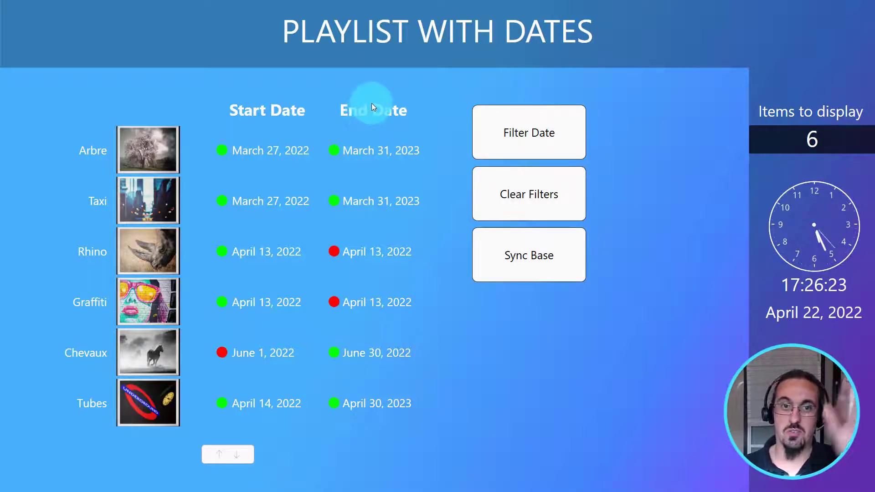
pyautogui.click(512, 135)
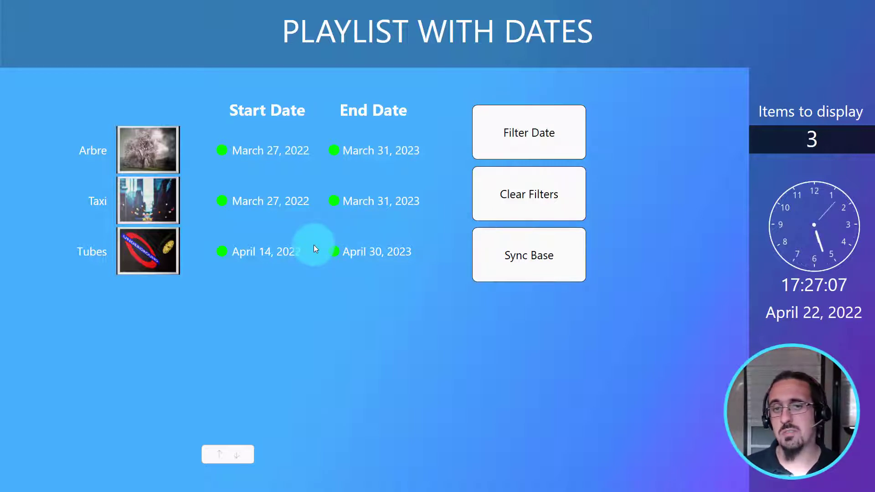
# Step: In the CMS, set the Rhino item's End Date to 2022-05-31 and publish the content changes
pyautogui.hotkey('alt', 'Tab')
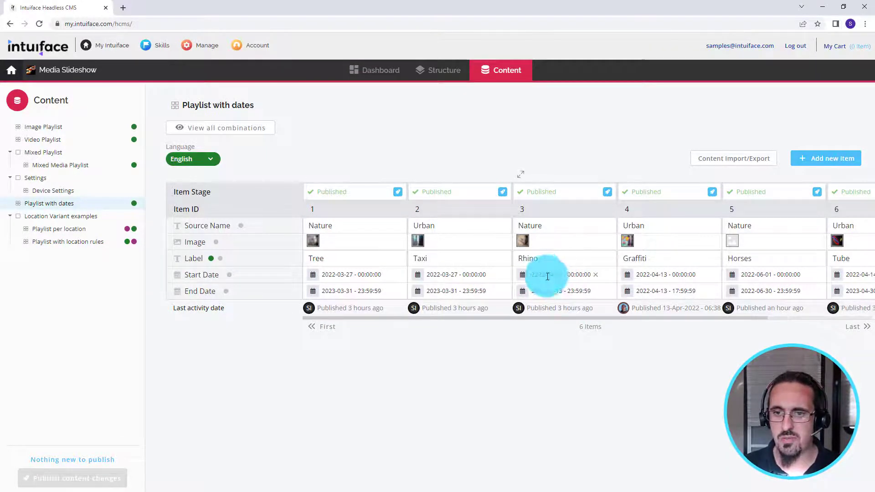
pyautogui.click(559, 291)
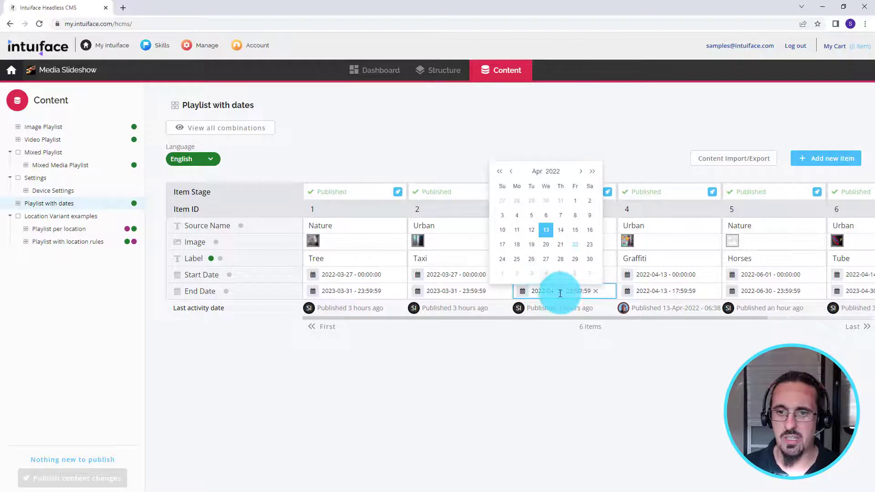
pyautogui.click(580, 171)
pyautogui.click(531, 274)
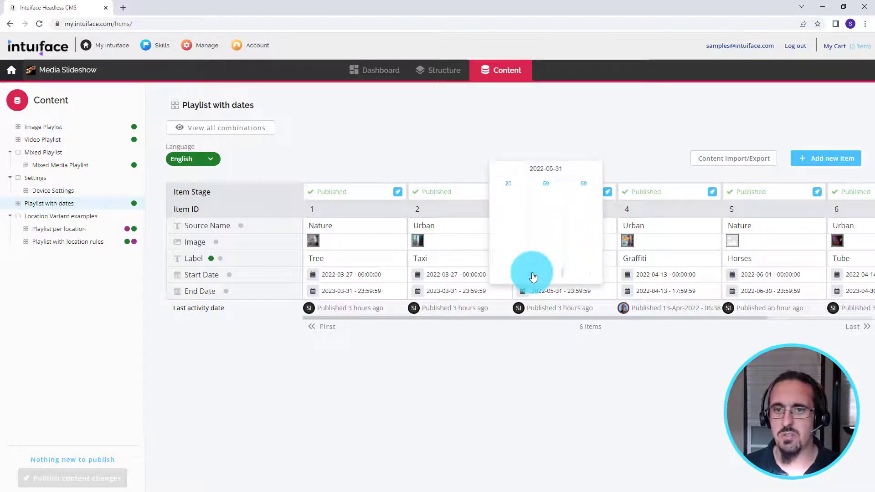
pyautogui.click(545, 344)
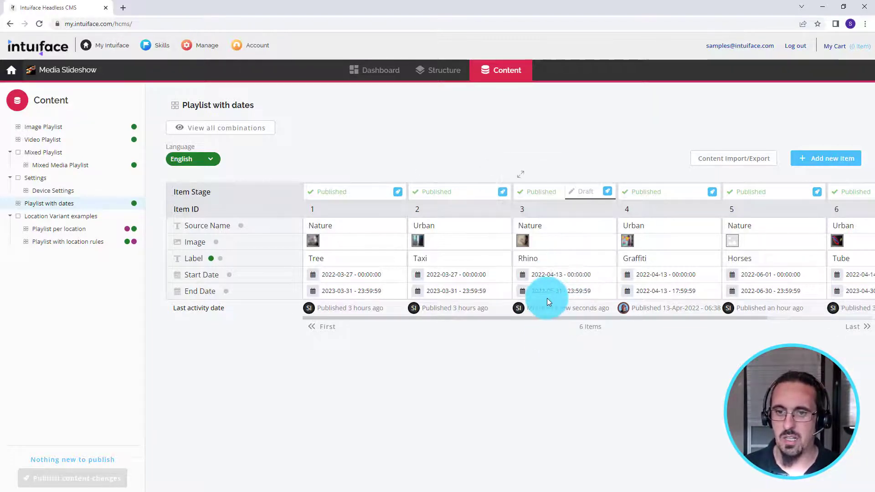
pyautogui.click(94, 477)
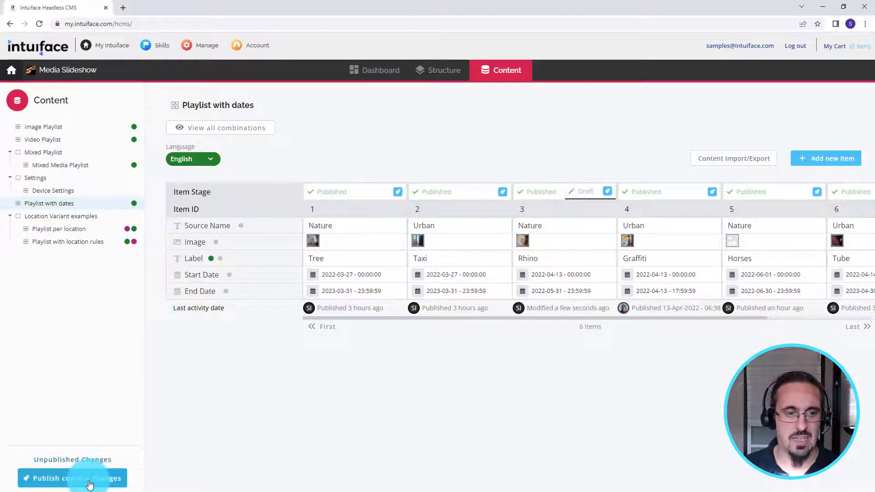
pyautogui.click(160, 449)
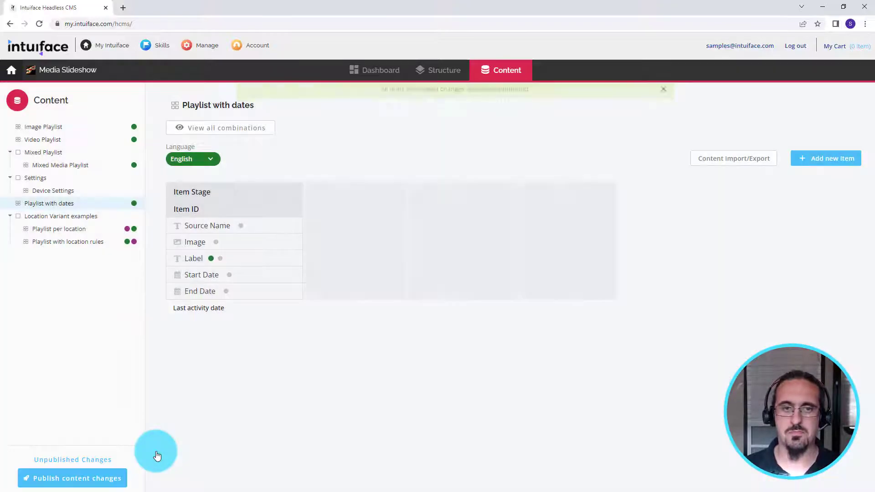
# Step: In the running experience, clear the filters, sync the base and reapply the date filter
pyautogui.hotkey('alt', 'Tab')
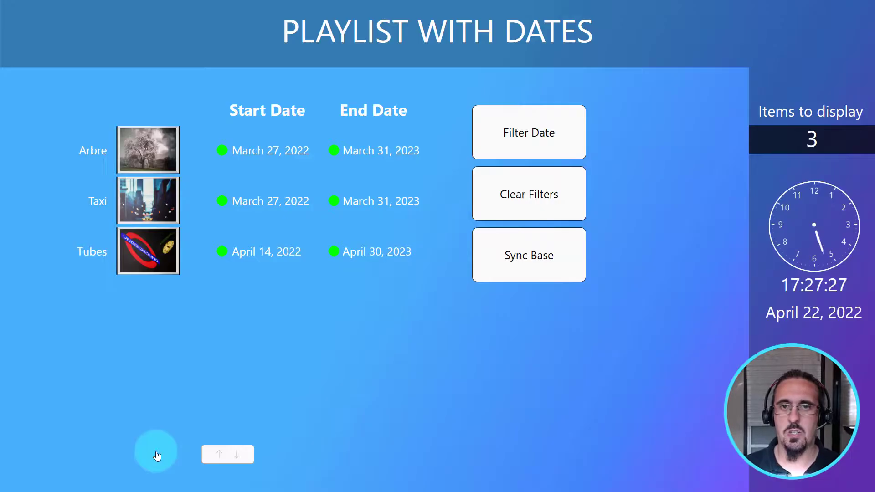
pyautogui.click(507, 215)
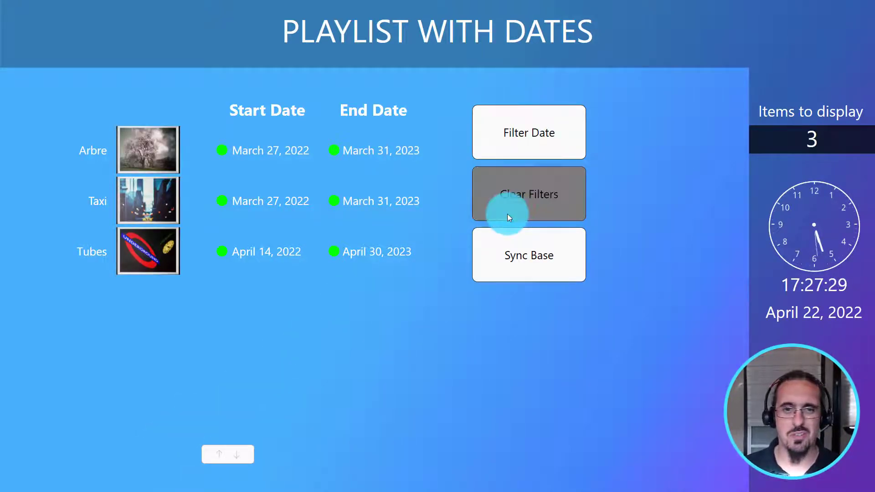
pyautogui.click(514, 265)
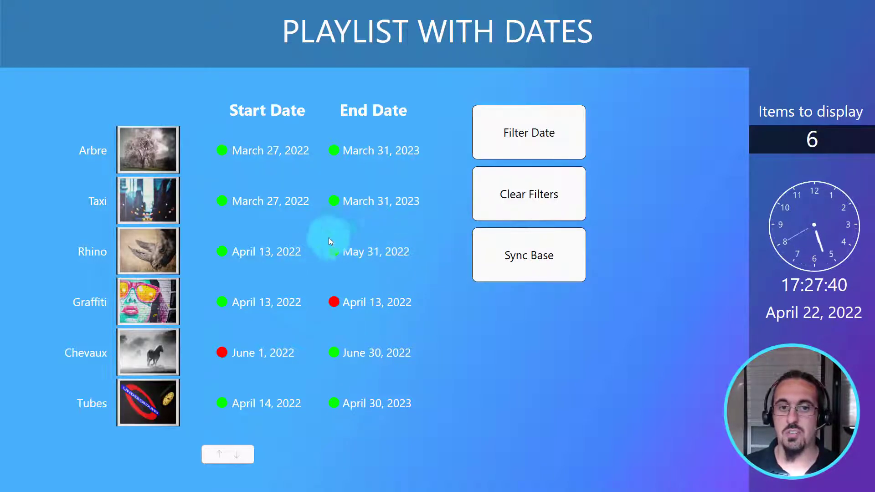
pyautogui.click(559, 138)
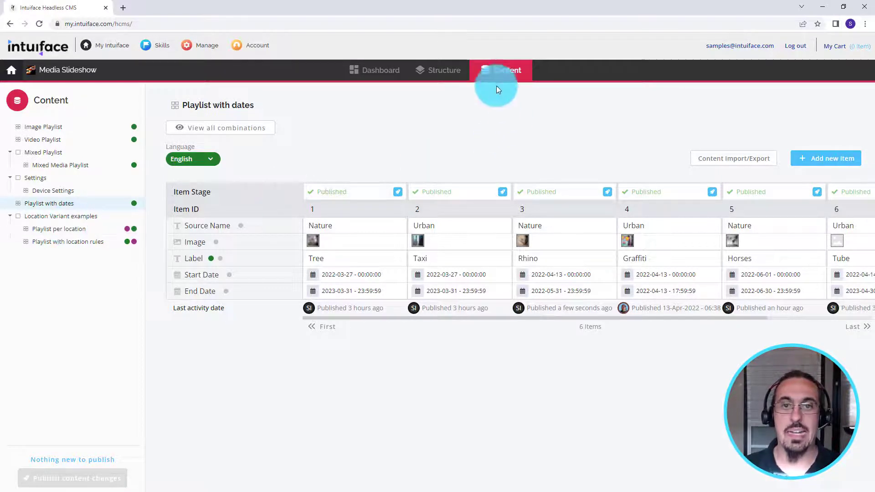
# Step: Review the Playlist per location structure in the CMS and view its content for the Chicago and Boston locations
pyautogui.click(454, 71)
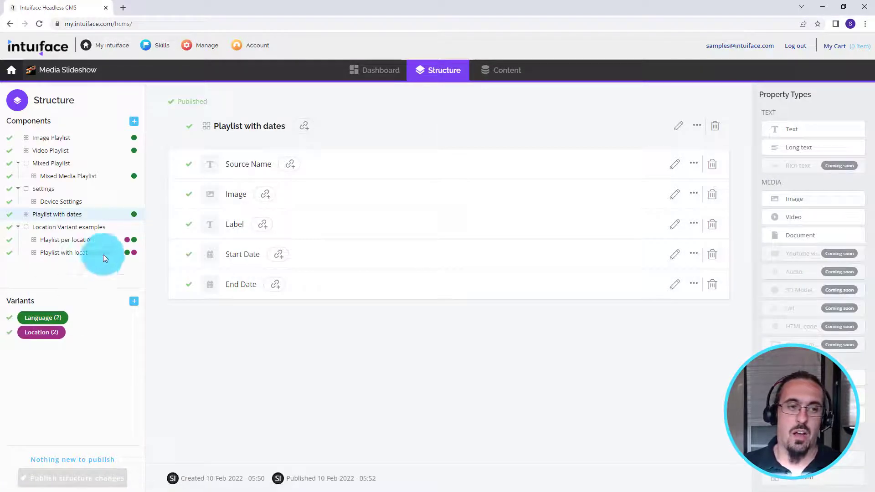
pyautogui.click(80, 243)
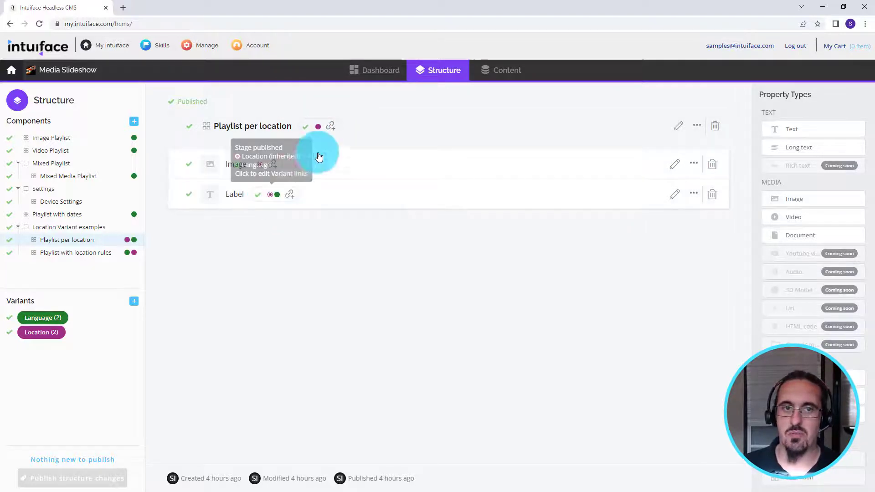
pyautogui.click(495, 77)
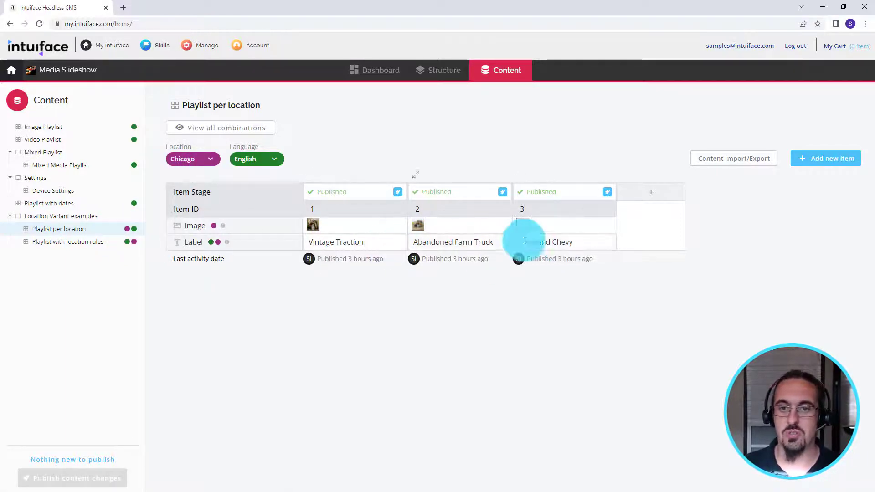
pyautogui.click(204, 159)
pyautogui.click(195, 195)
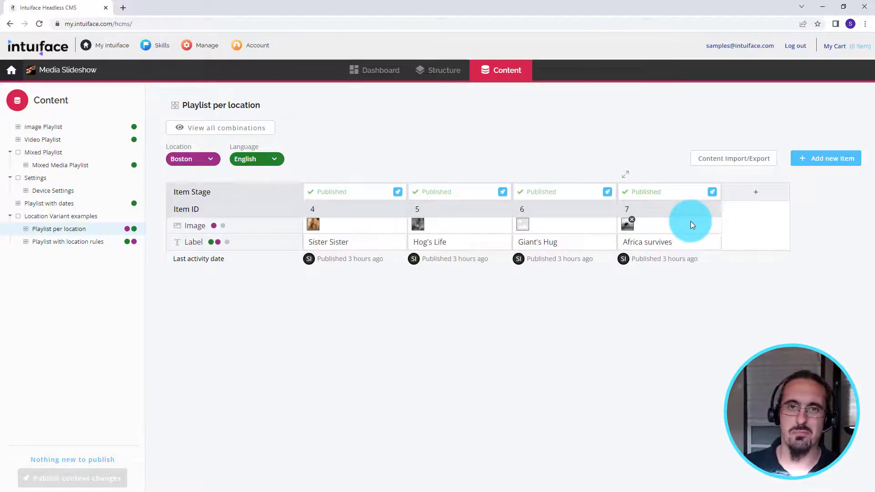
# Step: Return to the Composer, stop the running experience, open the Playlist per Location scene and select the Media Slideshow base
pyautogui.hotkey('alt', 'Tab')
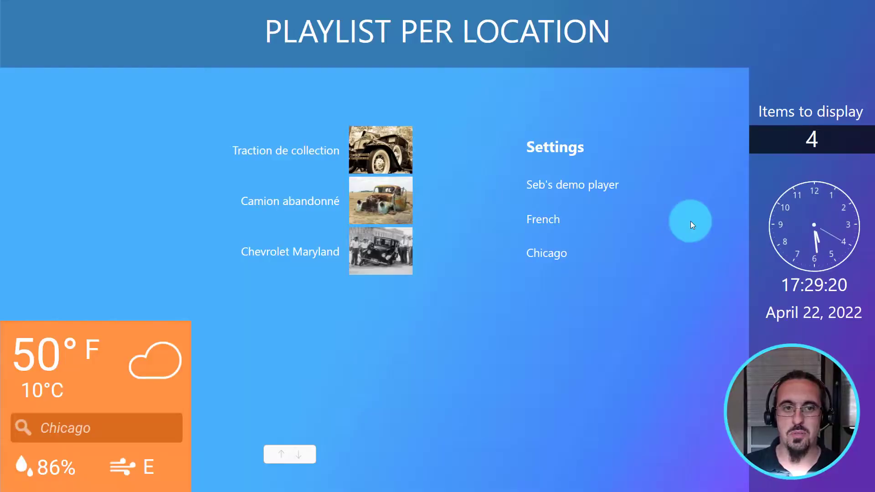
pyautogui.press('Escape')
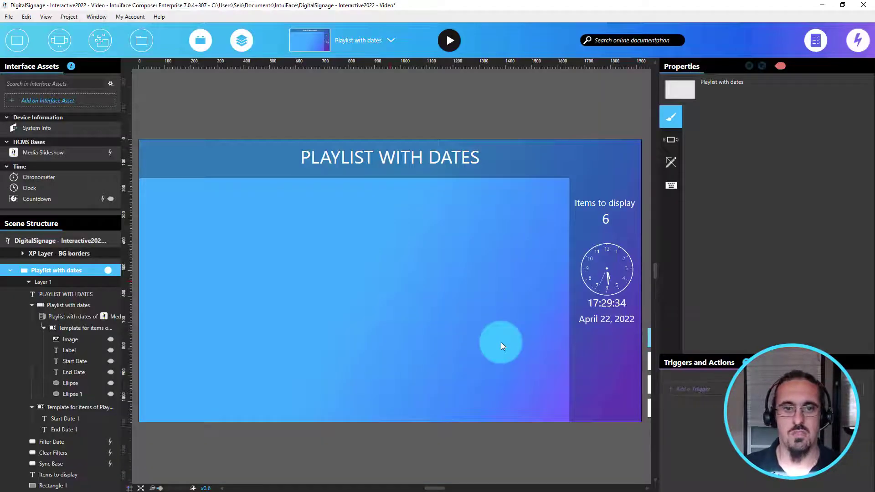
pyautogui.click(352, 42)
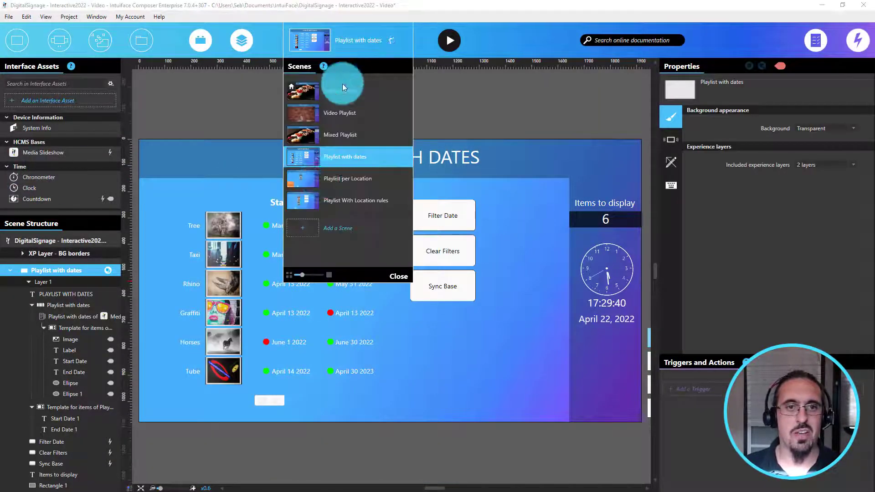
pyautogui.click(74, 151)
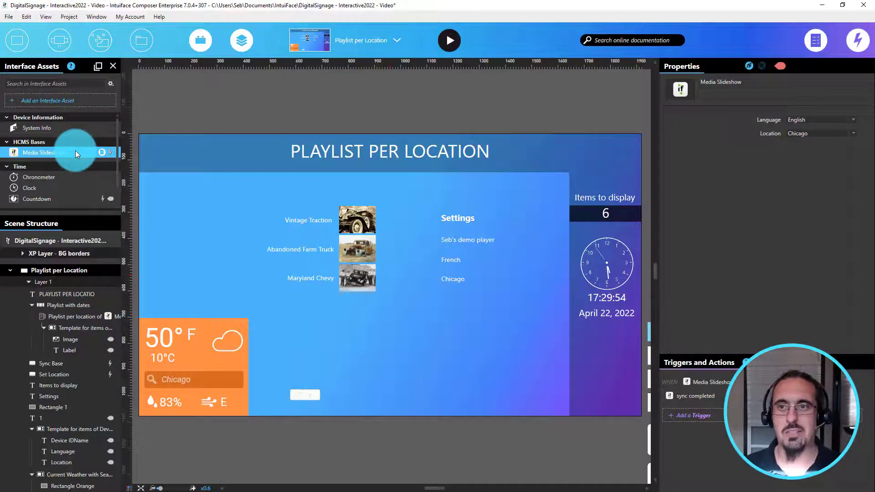
# Step: Set the Media Slideshow base's Location property to Boston
pyautogui.click(854, 155)
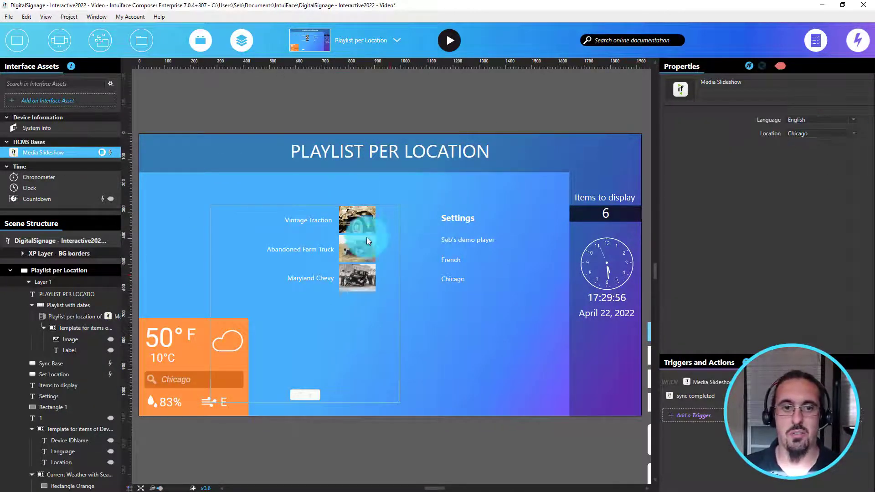
pyautogui.click(804, 134)
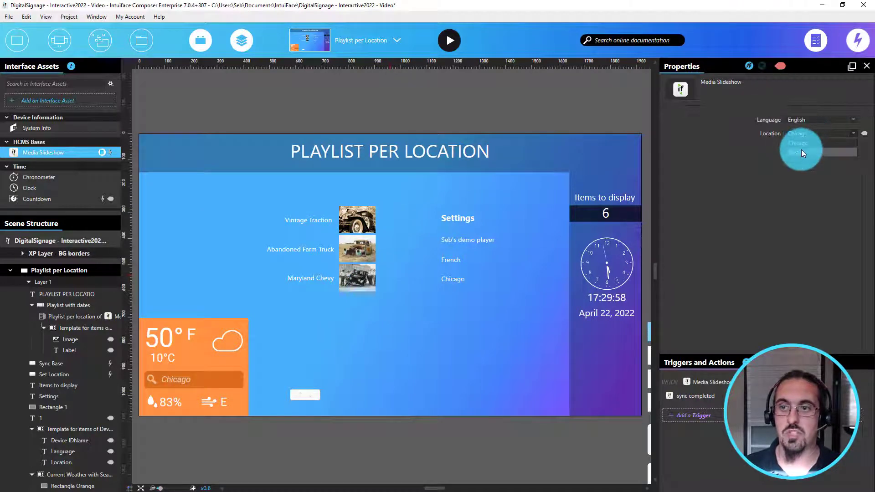
pyautogui.click(800, 150)
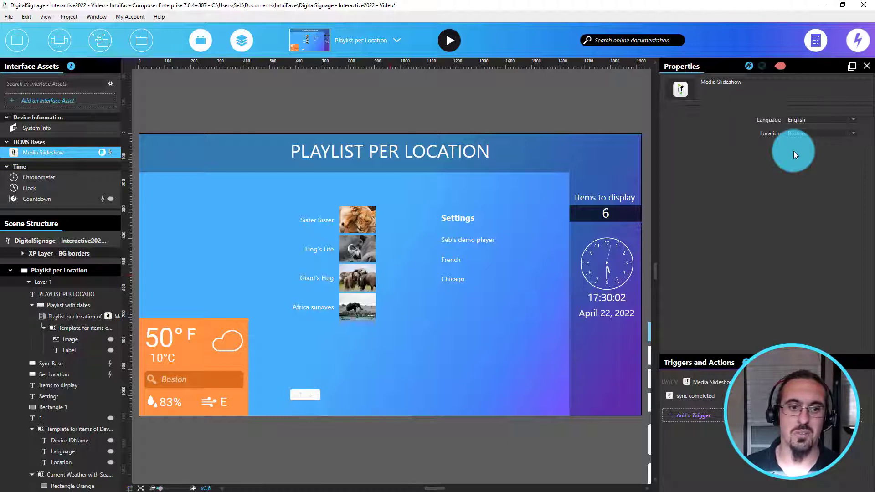
pyautogui.click(184, 384)
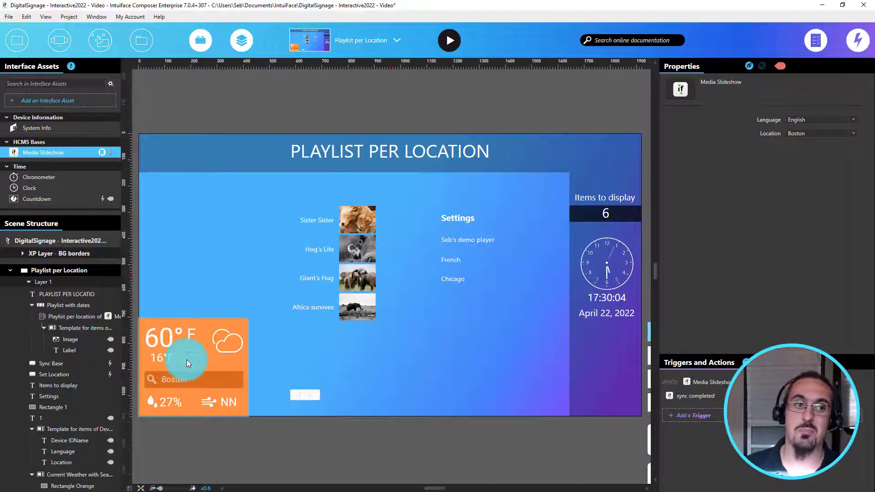
pyautogui.scroll(-1, 41, 182)
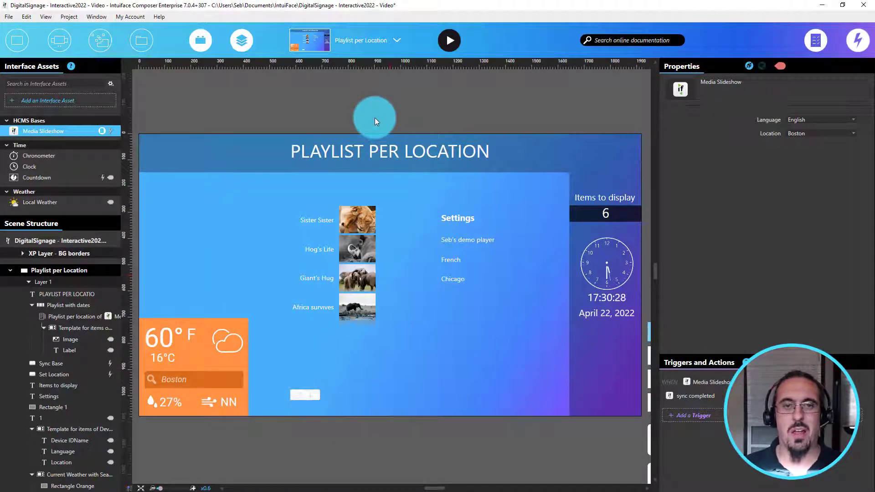
# Step: In the CMS, inspect the structure of the Playlist with location rules component and its Show at this location property
pyautogui.hotkey('alt', 'Tab')
pyautogui.click(449, 76)
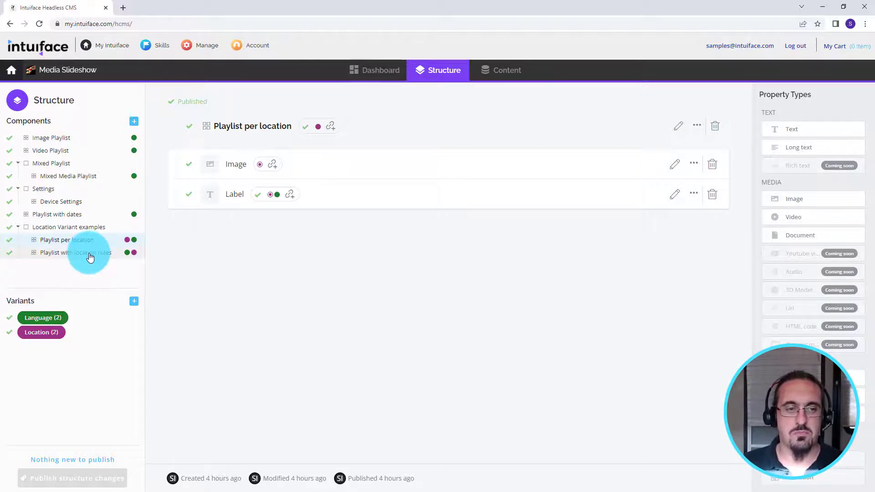
pyautogui.click(90, 255)
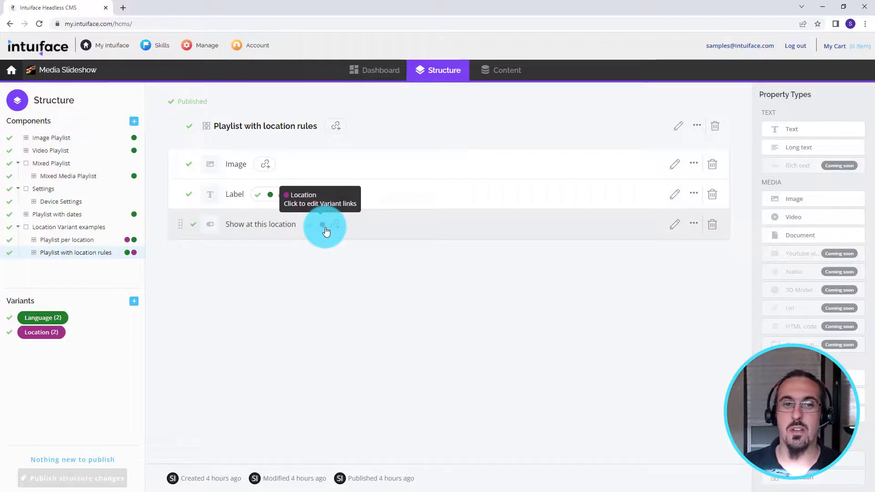
# Step: View the Playlist with location rules content, switching the Location variant to Boston and then Chicago
pyautogui.click(493, 73)
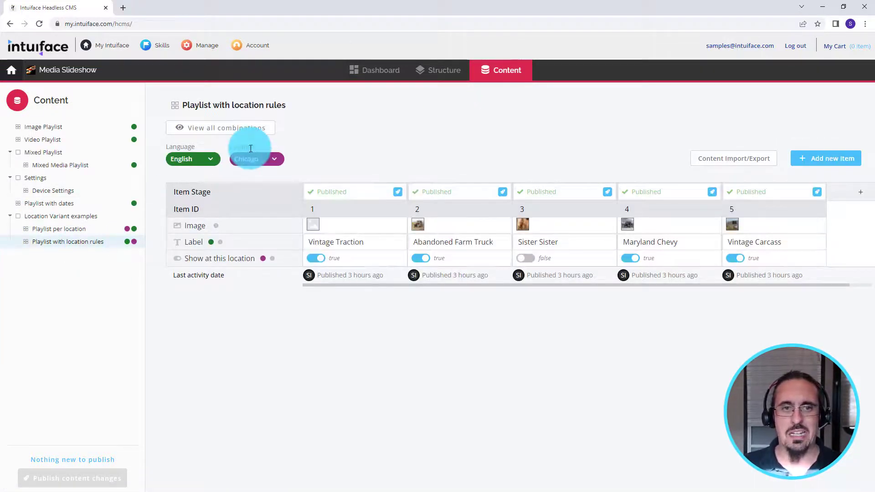
pyautogui.click(246, 192)
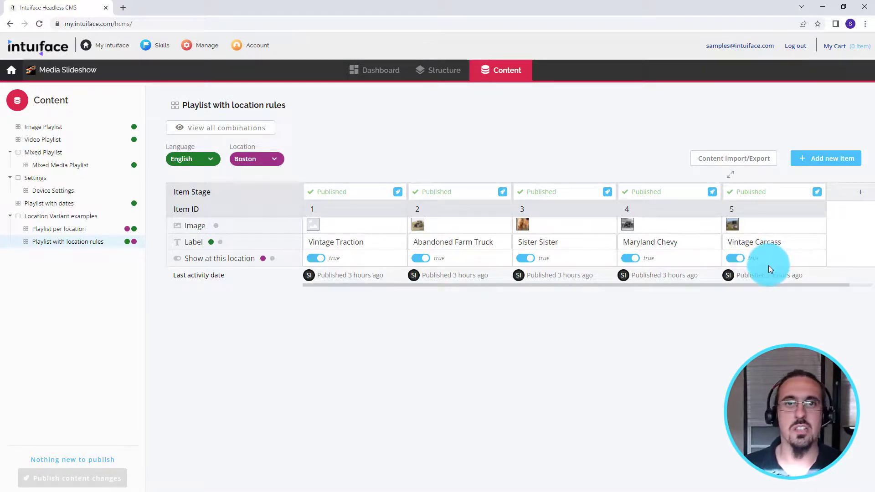
pyautogui.click(274, 163)
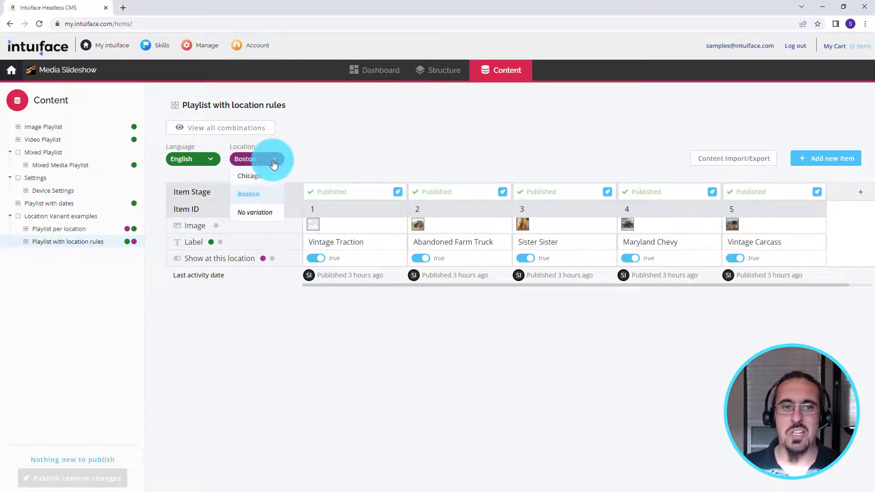
pyautogui.click(250, 176)
pyautogui.click(636, 252)
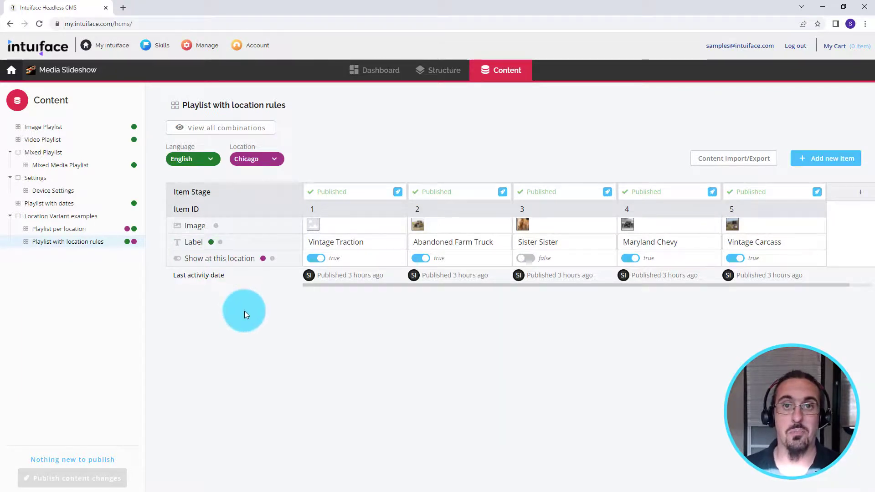
# Step: Switch back to the Composer, open the Playlist With Location rules scene and select the Media Slideshow base
pyautogui.hotkey('alt', 'Tab')
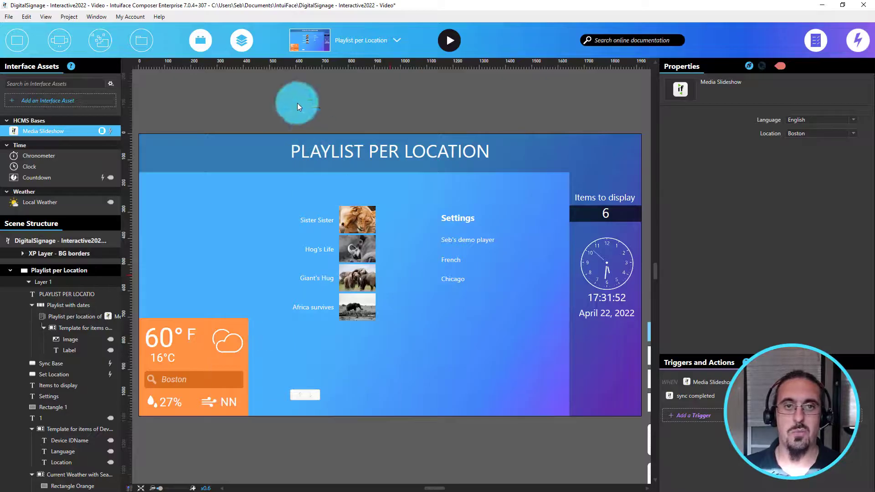
pyautogui.click(347, 45)
pyautogui.click(337, 199)
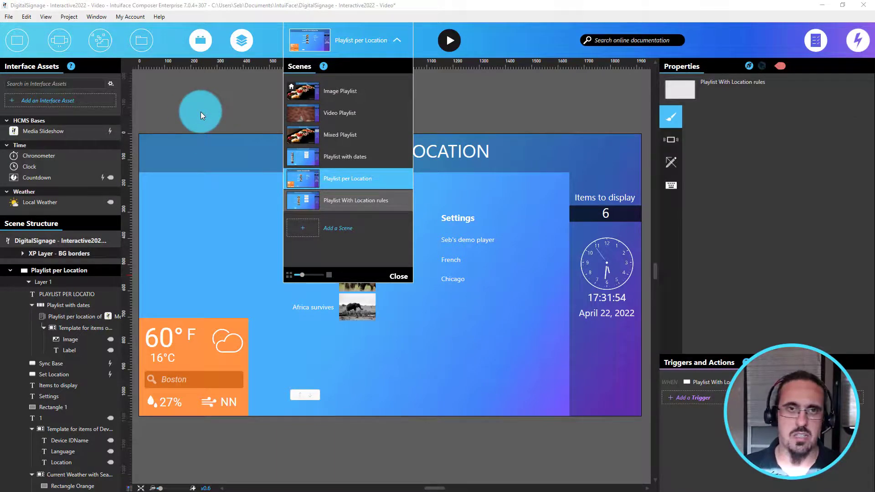
pyautogui.click(53, 132)
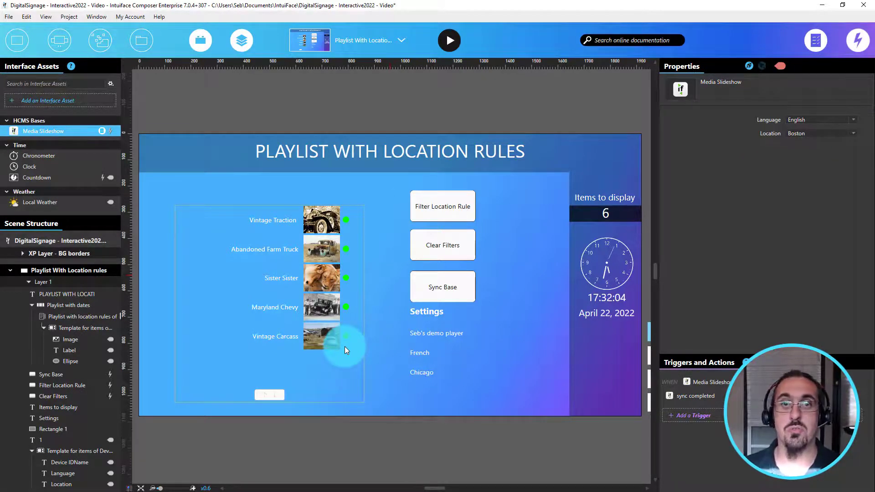
# Step: Set the Media Slideshow base's Location to Chicago and run the experience
pyautogui.click(802, 134)
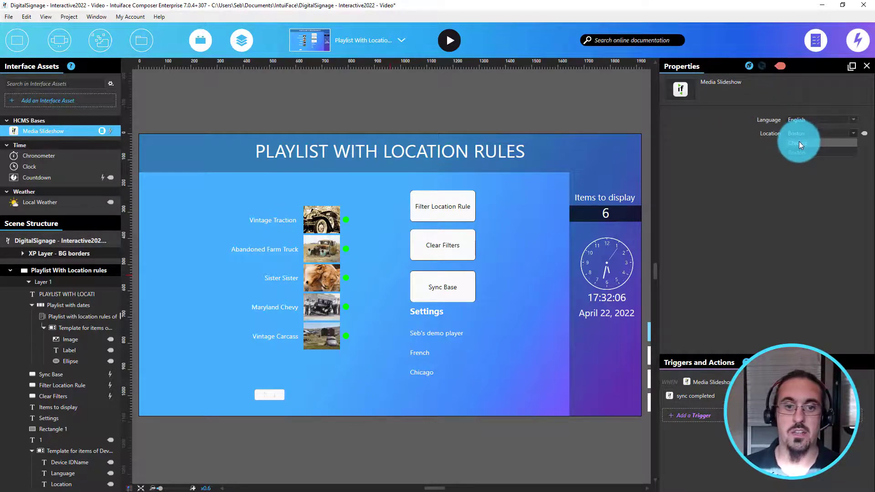
pyautogui.click(799, 143)
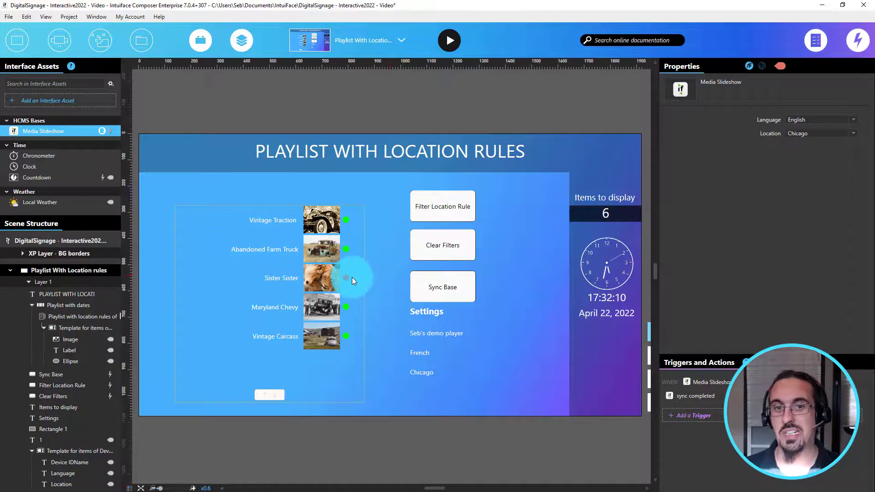
pyautogui.click(446, 47)
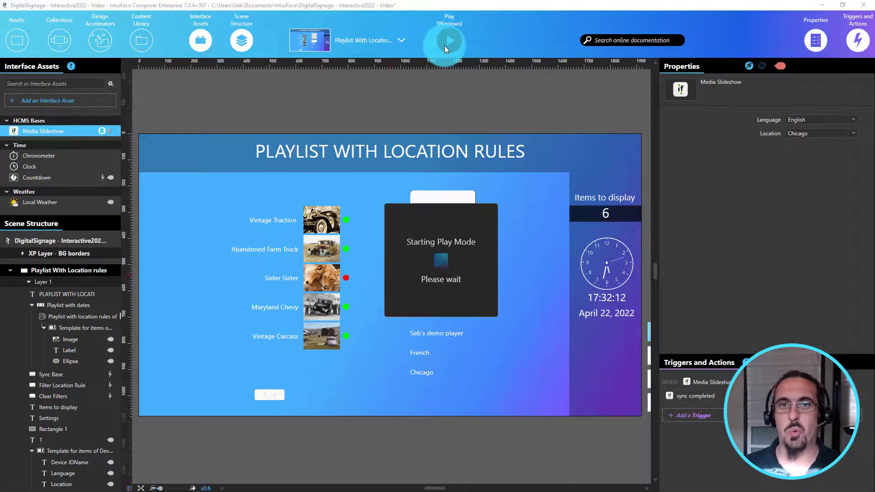